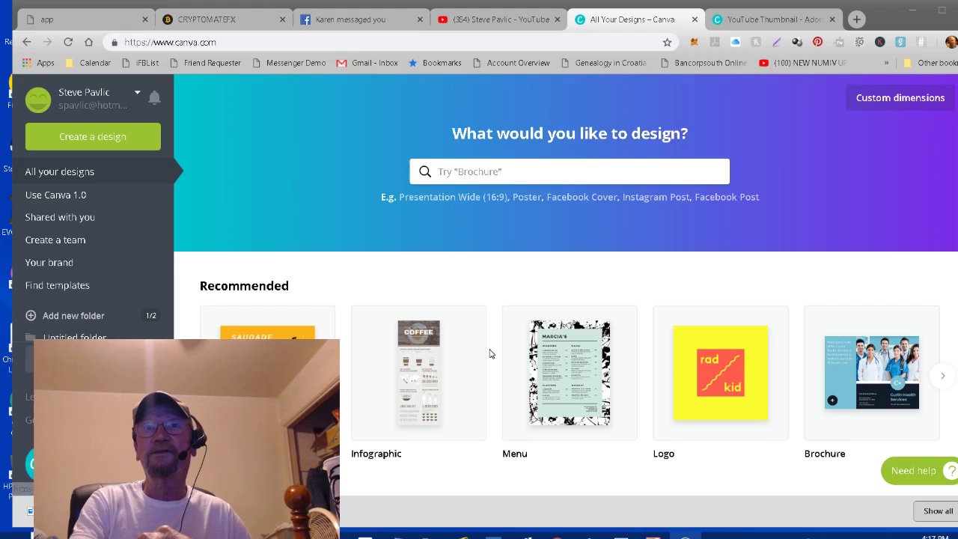
# Step: Advance the Recommended carousel until the YouTube Thumbnail (1280 × 720 px) card shows
pyautogui.click(943, 378)
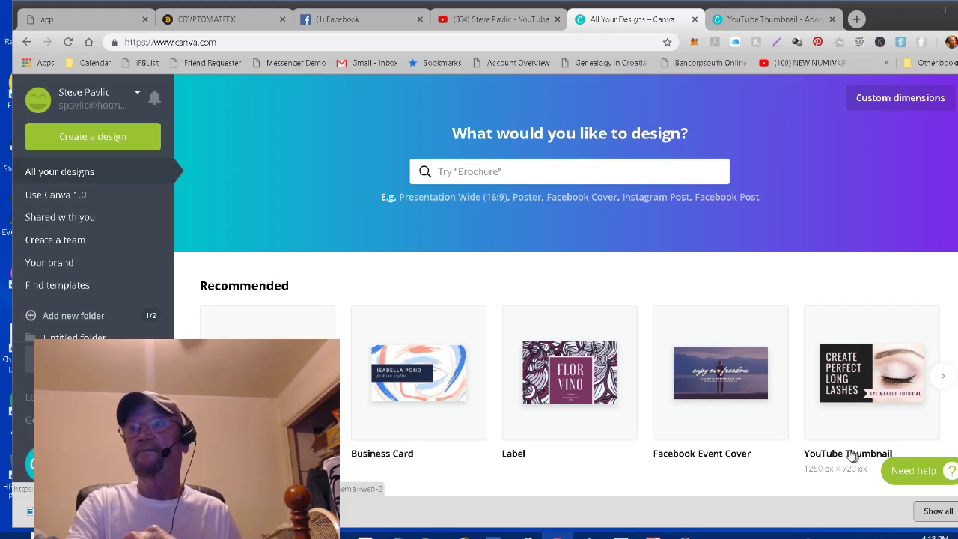
# Step: Create a blank YouTube Thumbnail design and scroll its templates down to Adora's Beauty Vlog
pyautogui.click(852, 384)
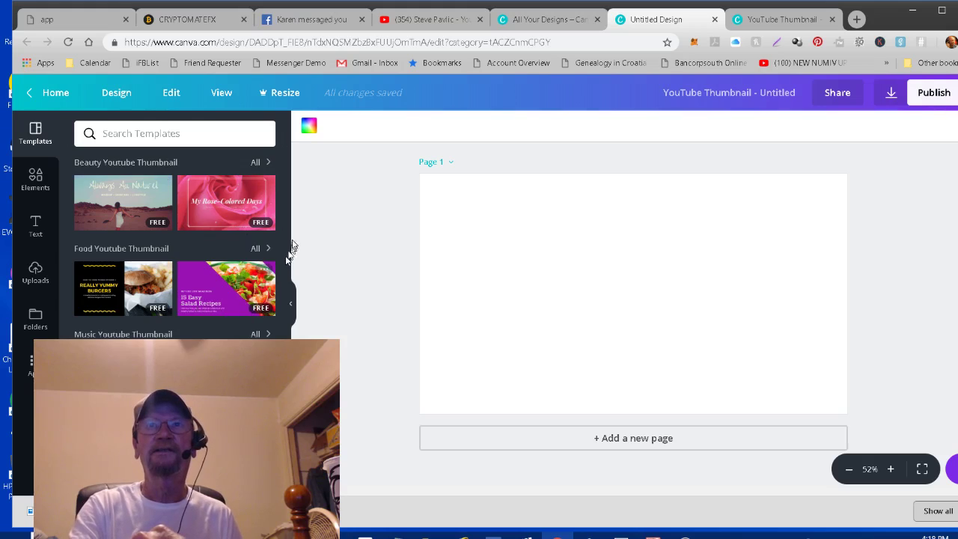
pyautogui.moveTo(286, 207); pyautogui.dragTo(287, 322)
pyautogui.scroll(-5, 182, 239)
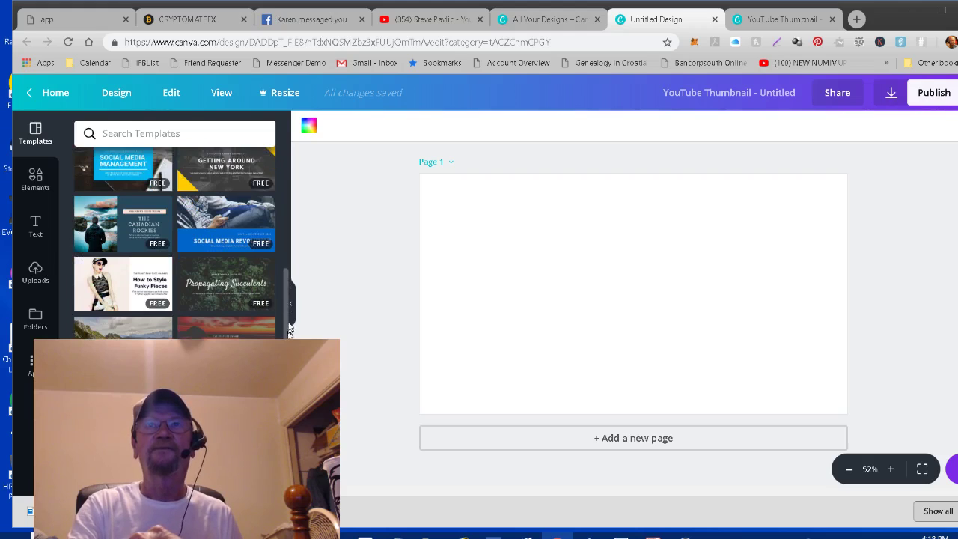
pyautogui.scroll(-1, 289, 315)
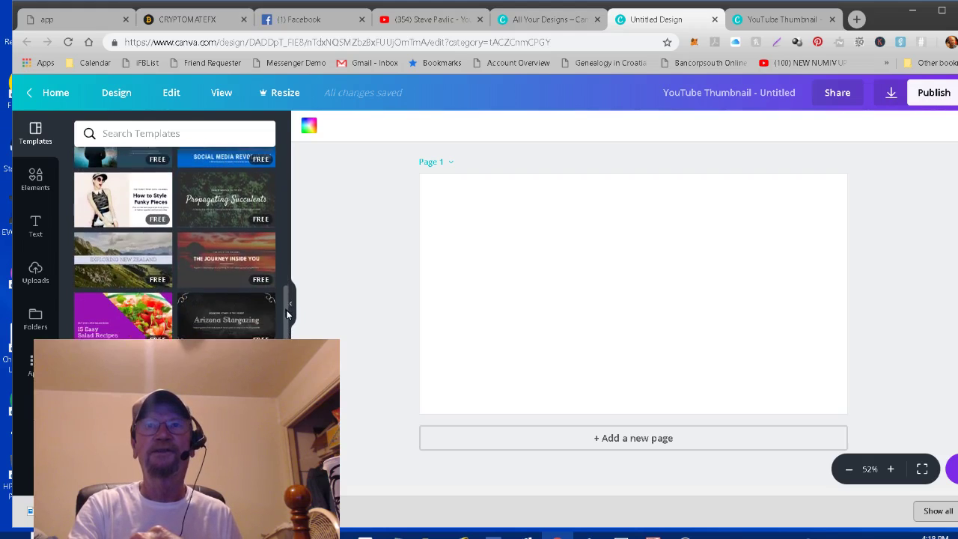
pyautogui.scroll(-4, 288, 315)
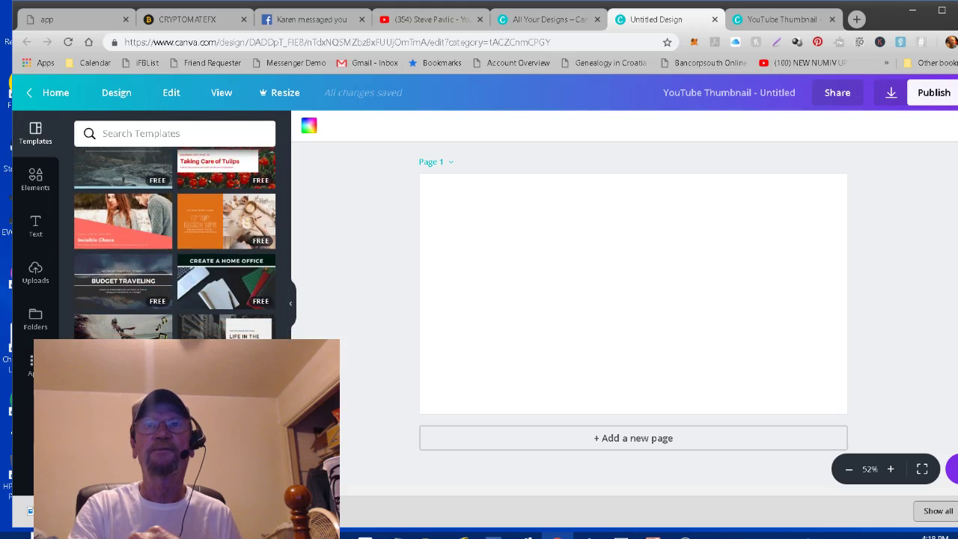
pyautogui.scroll(-1, 174, 239)
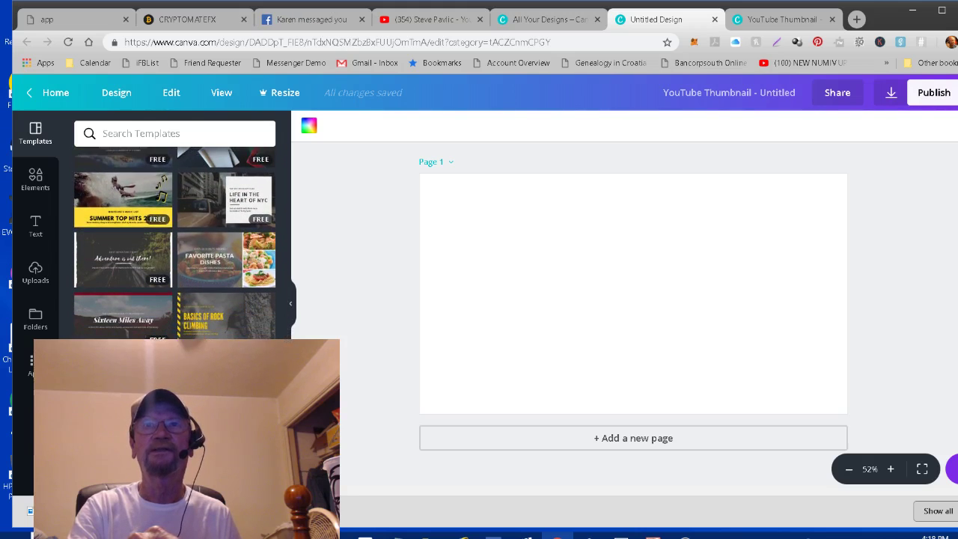
pyautogui.scroll(-1, 175, 240)
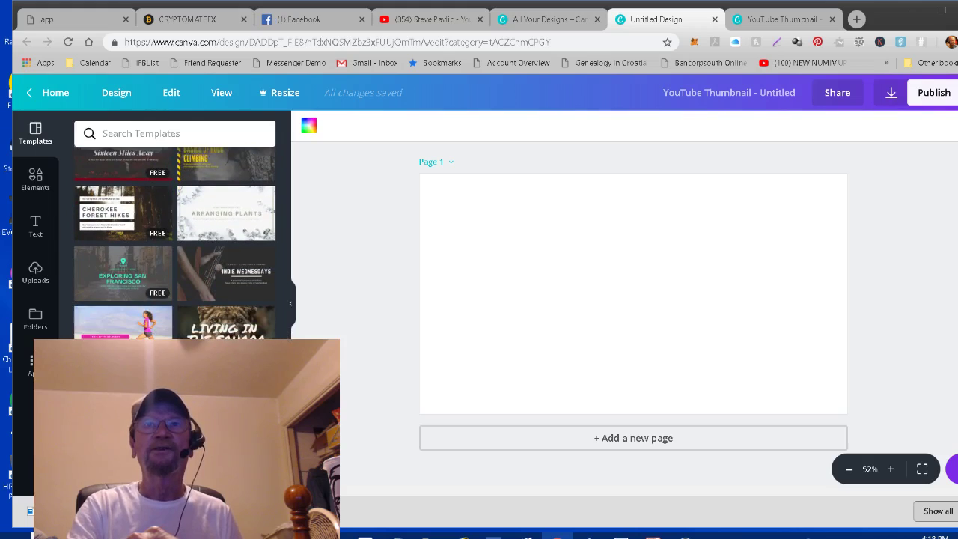
pyautogui.scroll(-1, 174, 240)
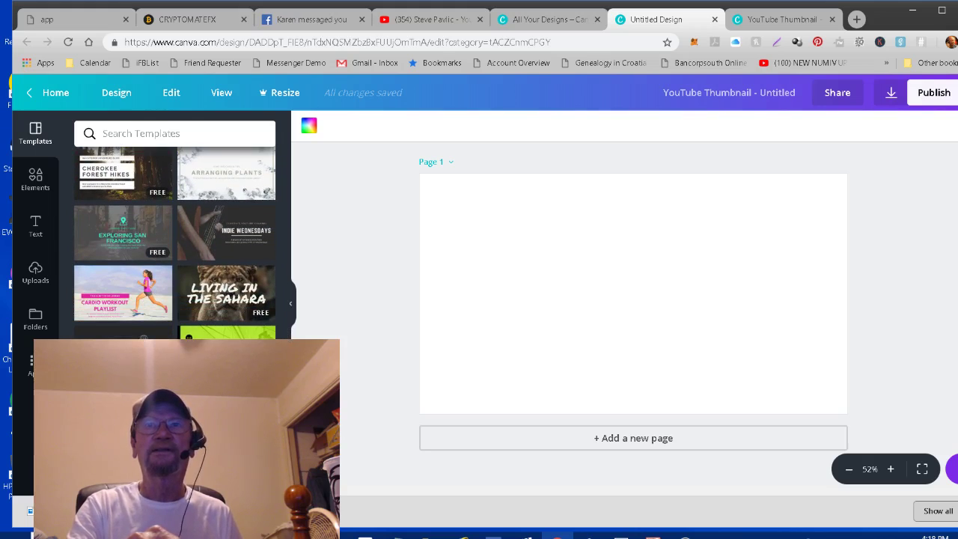
pyautogui.scroll(-5, 175, 239)
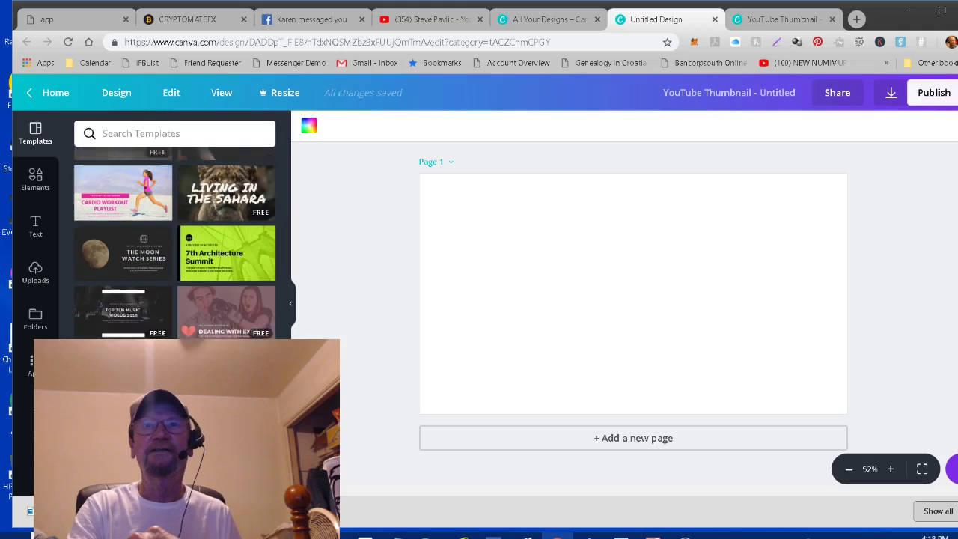
pyautogui.scroll(-8, 175, 239)
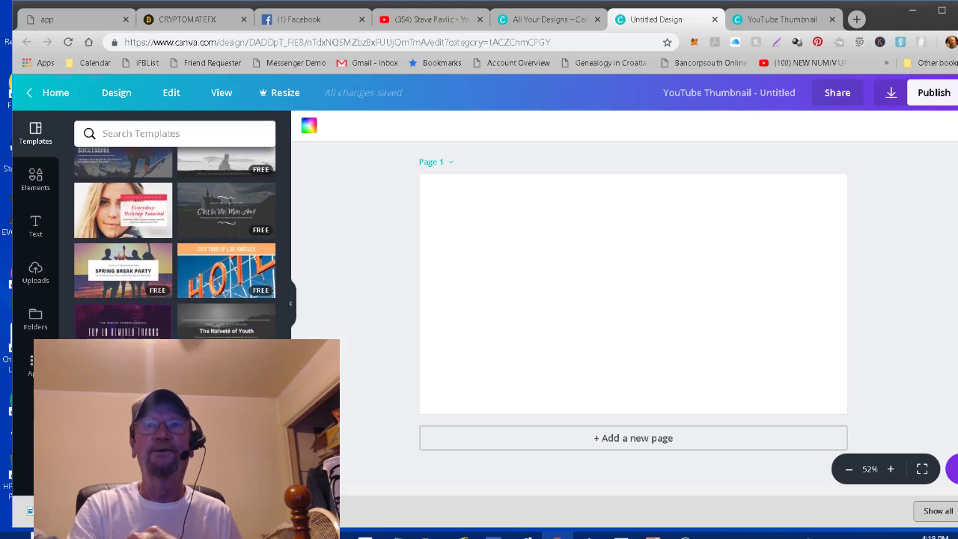
pyautogui.scroll(-2, 174, 240)
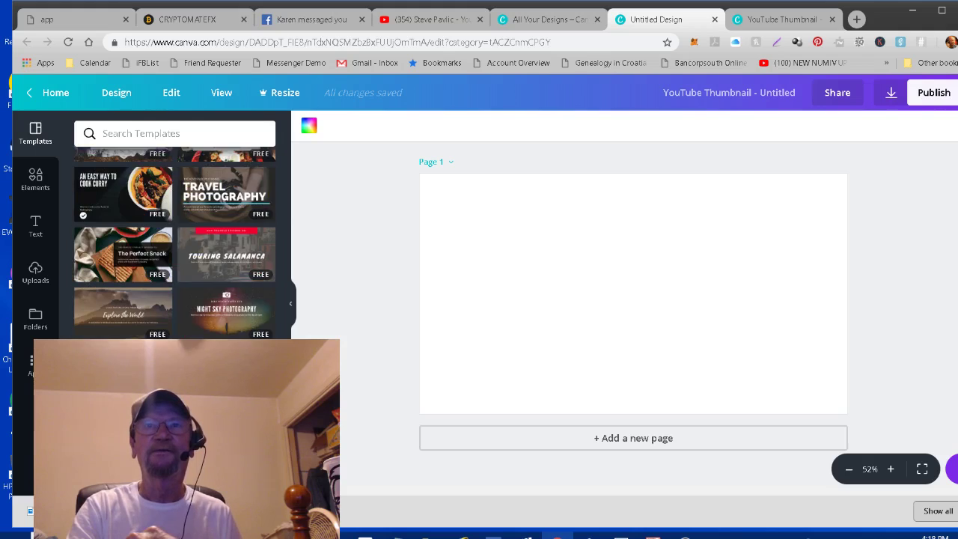
pyautogui.scroll(-4, 174, 243)
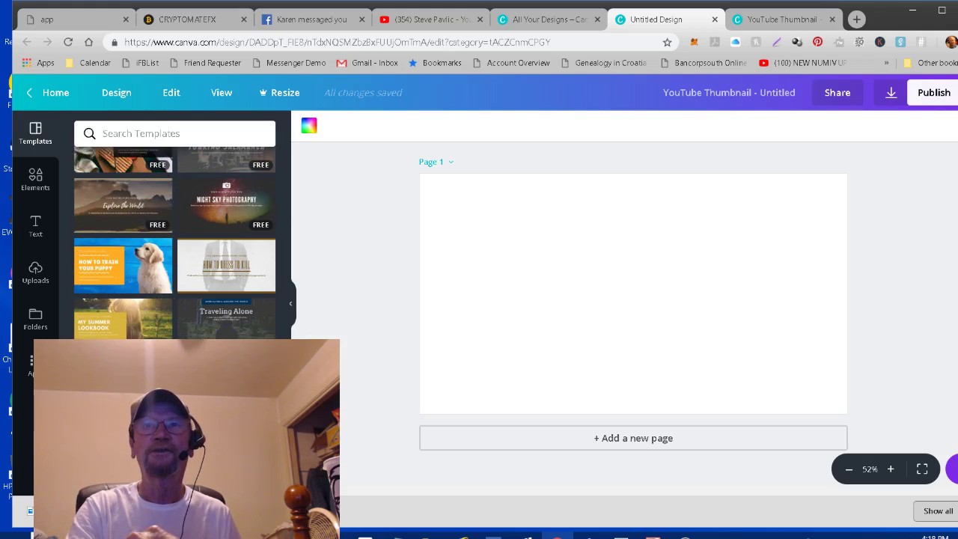
pyautogui.scroll(-8, 174, 243)
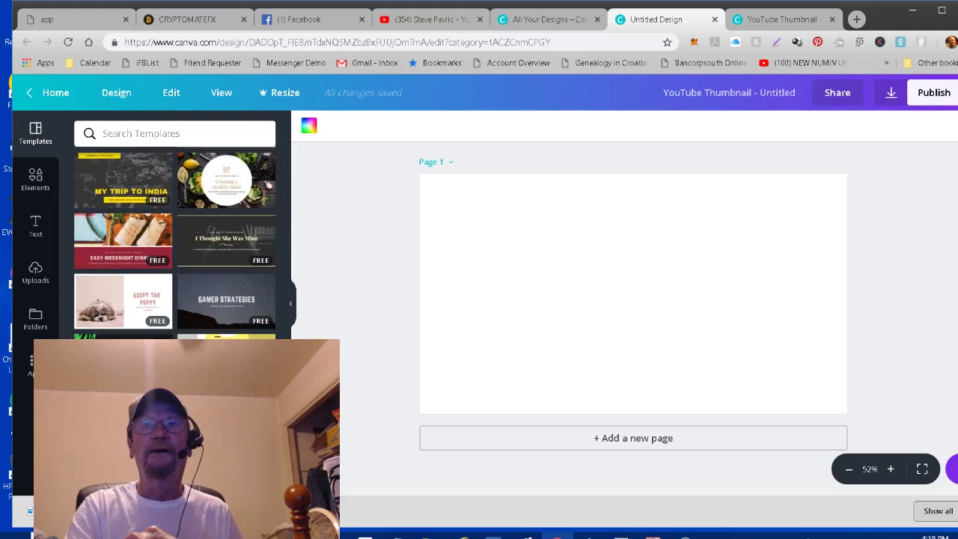
pyautogui.scroll(-3, 174, 243)
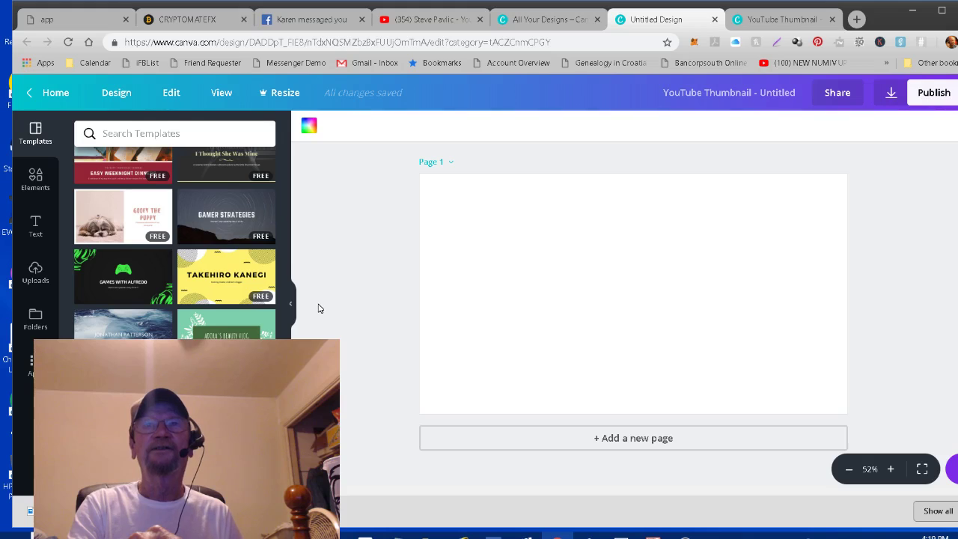
pyautogui.moveTo(256, 333)
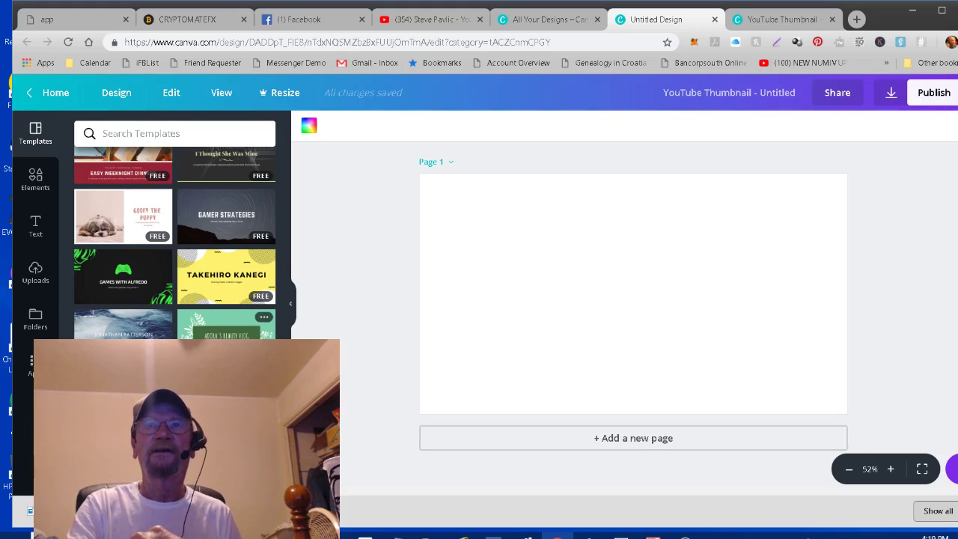
# Step: Apply the Adora's Beauty Vlog template and change its mint green background to light blue
pyautogui.click(248, 327)
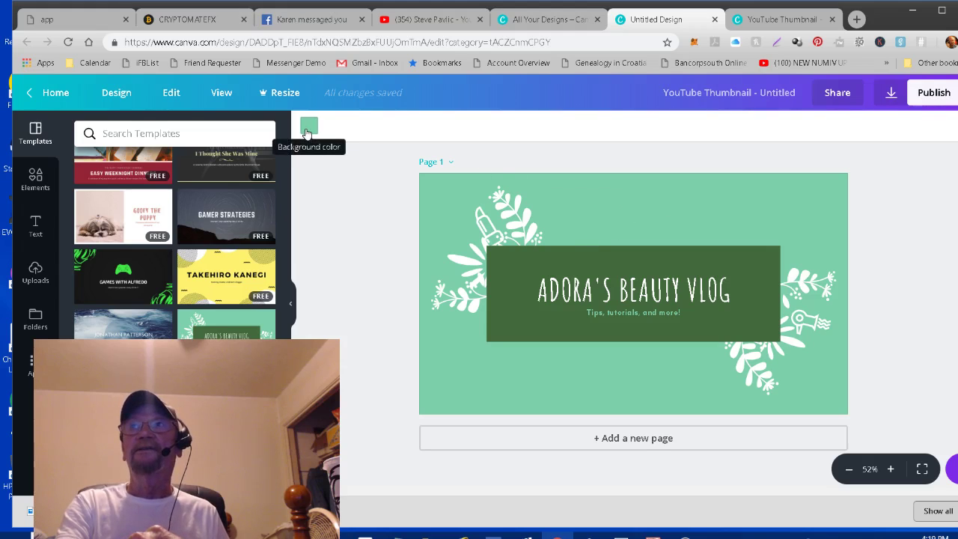
pyautogui.click(307, 132)
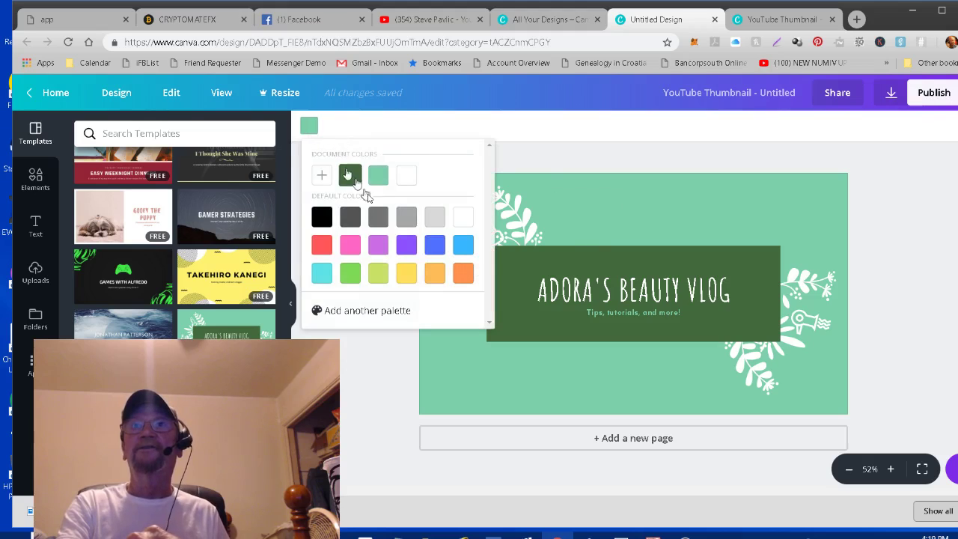
pyautogui.click(407, 277)
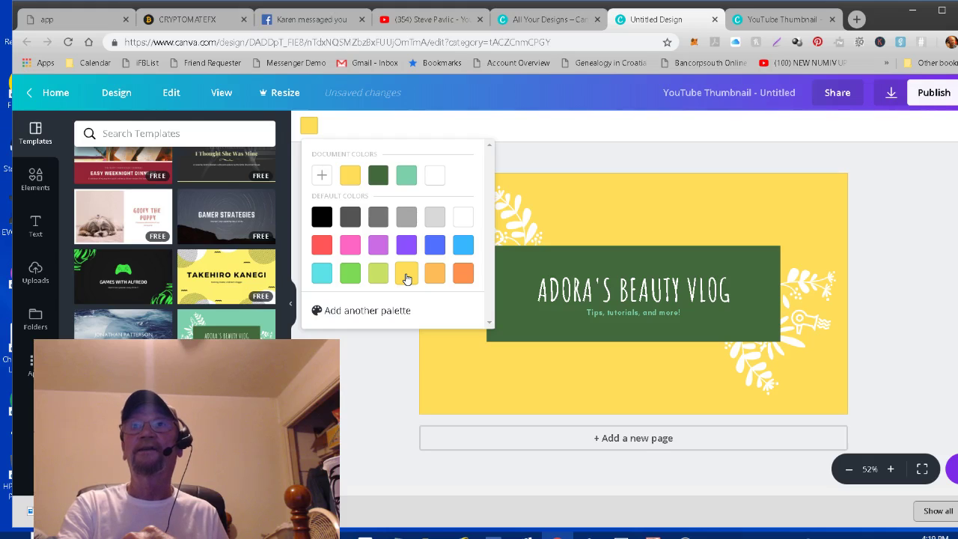
pyautogui.click(462, 274)
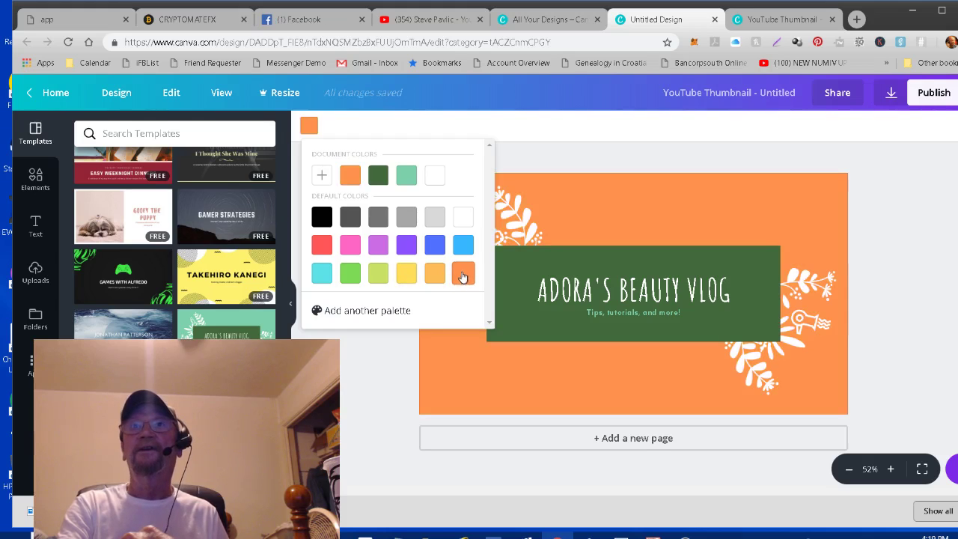
pyautogui.click(435, 247)
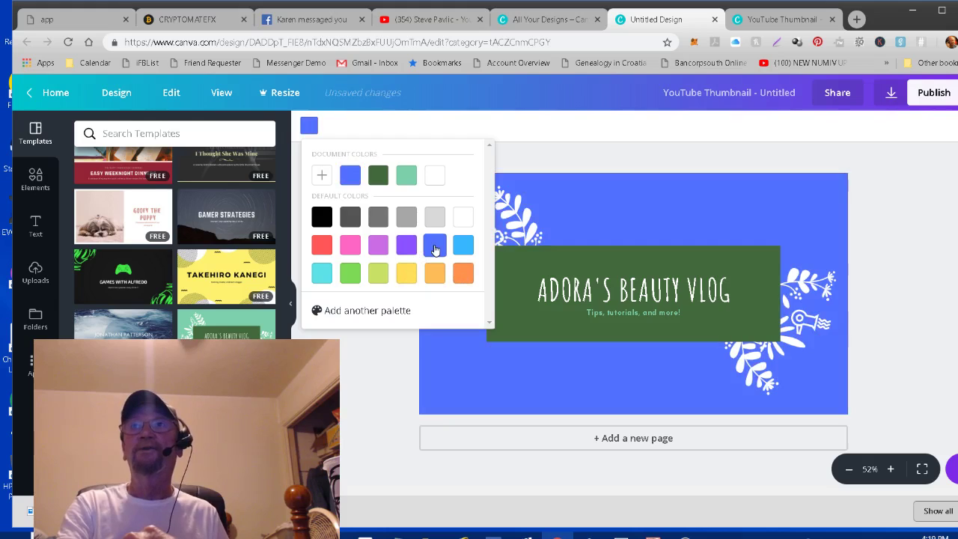
pyautogui.click(323, 249)
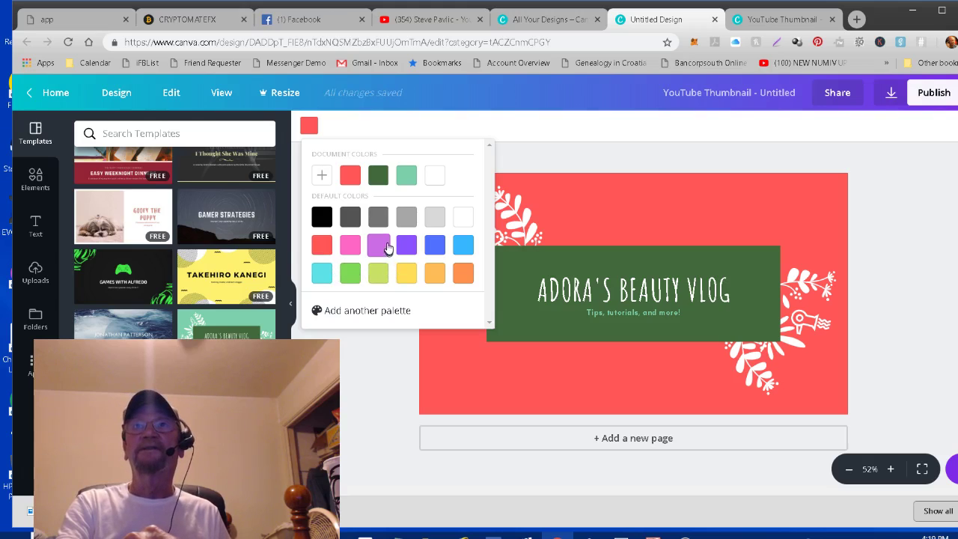
pyautogui.click(463, 247)
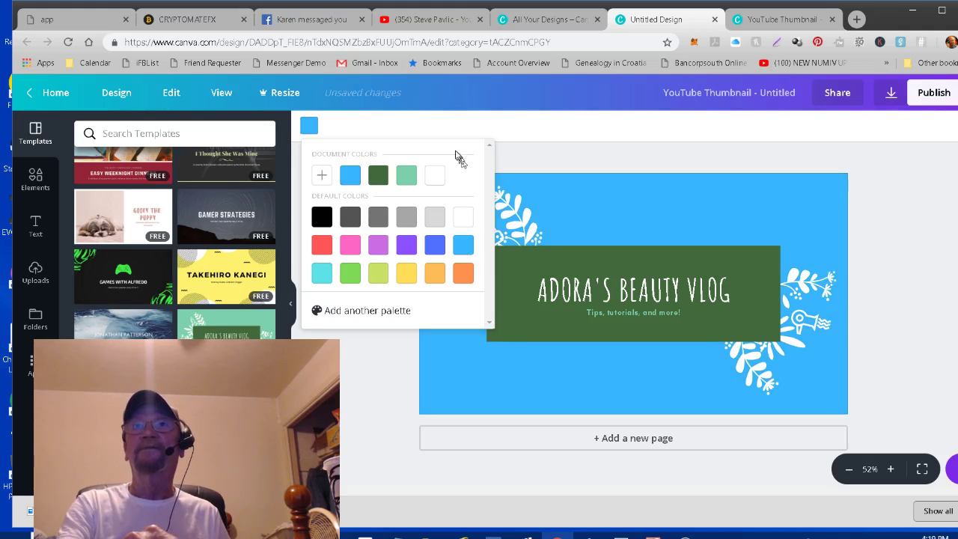
pyautogui.click(588, 131)
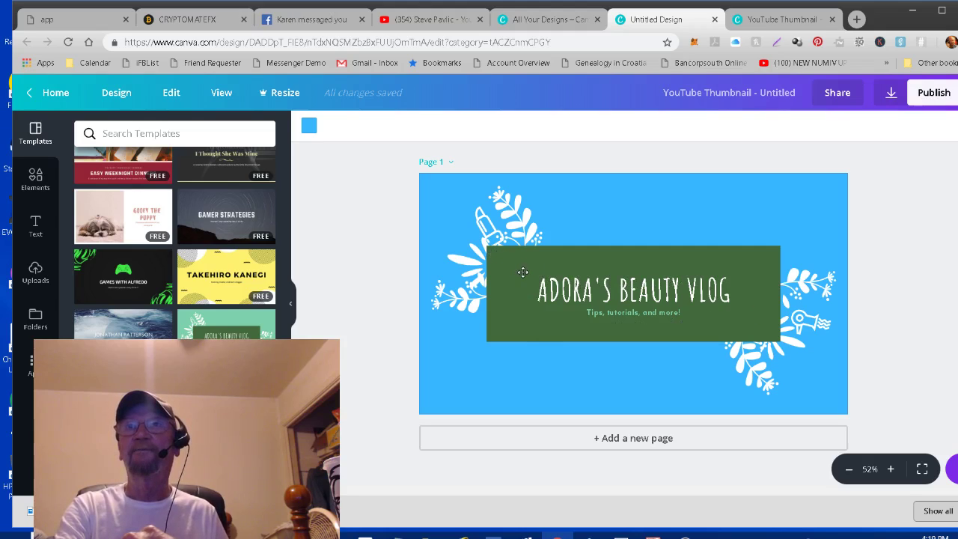
# Step: Recolour the dark green title banner box to coral red, after trying yellow and pink
pyautogui.click(522, 270)
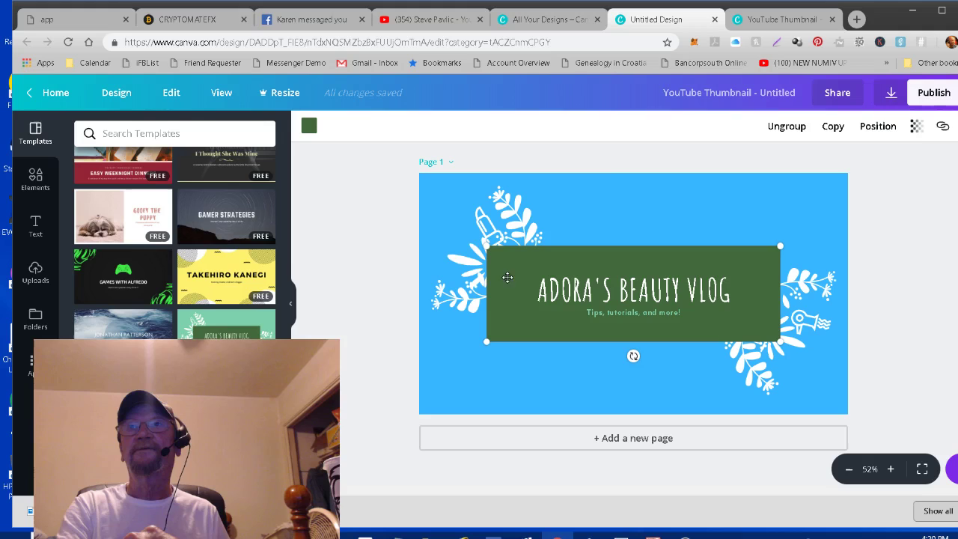
pyautogui.click(309, 127)
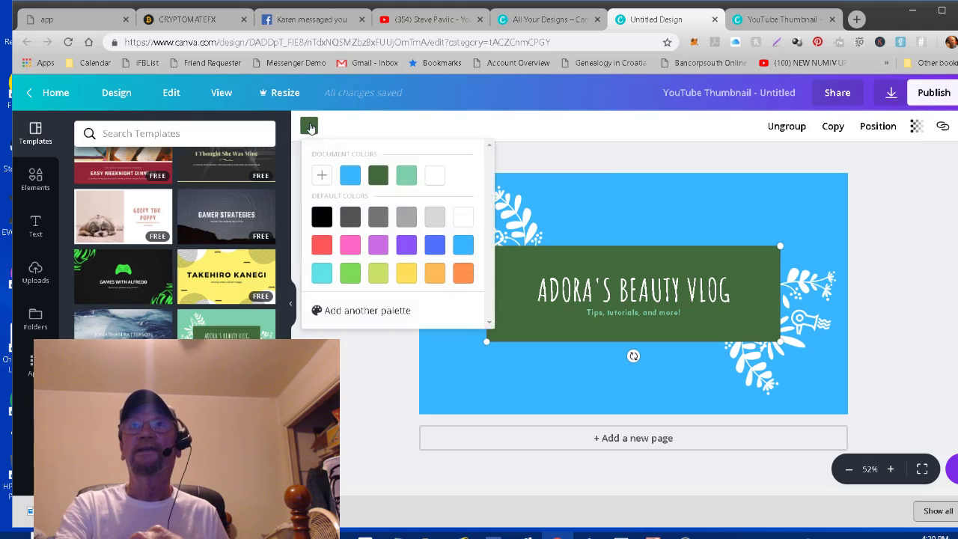
pyautogui.click(407, 274)
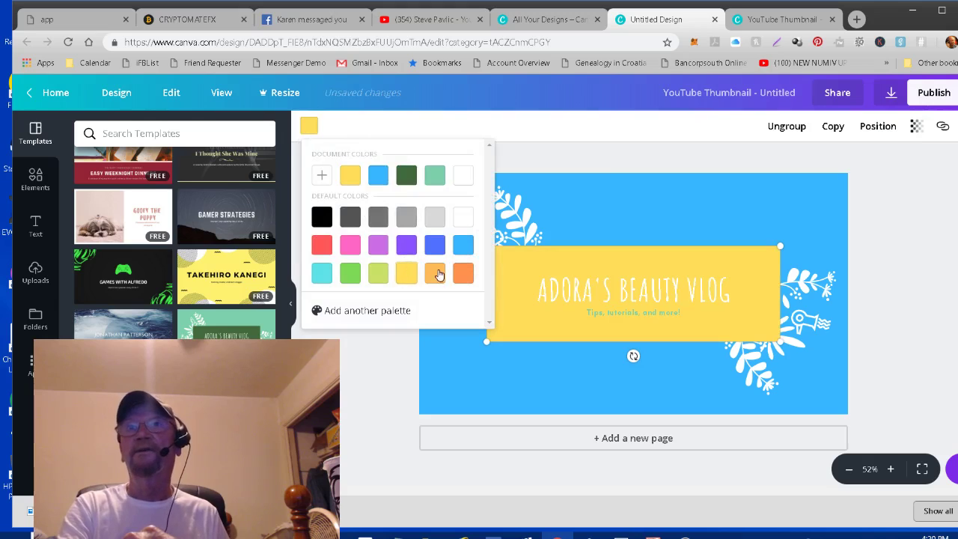
pyautogui.click(349, 245)
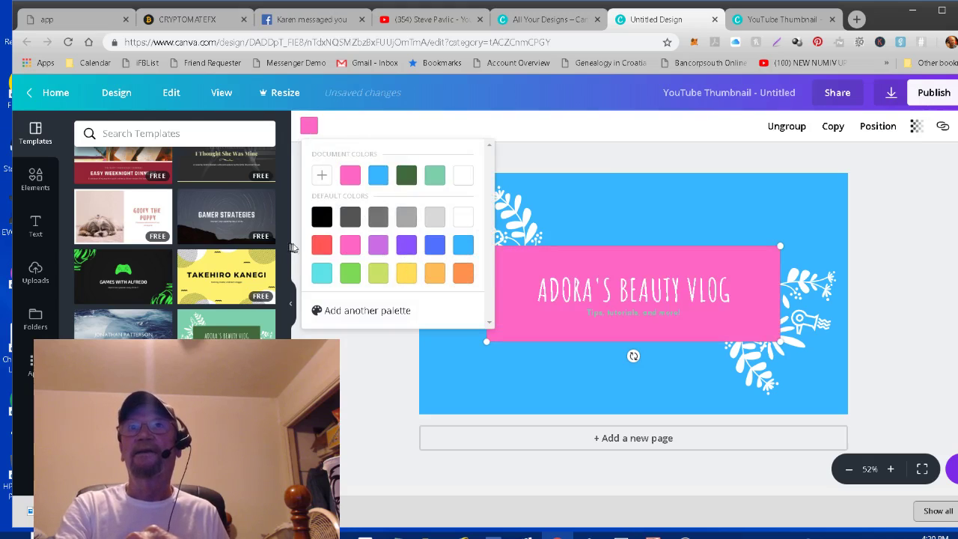
pyautogui.click(321, 249)
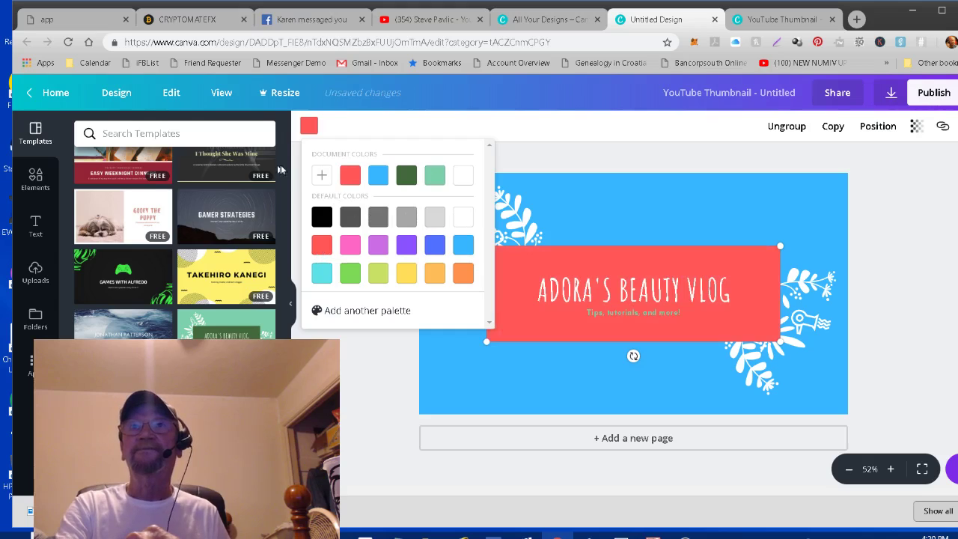
pyautogui.click(360, 354)
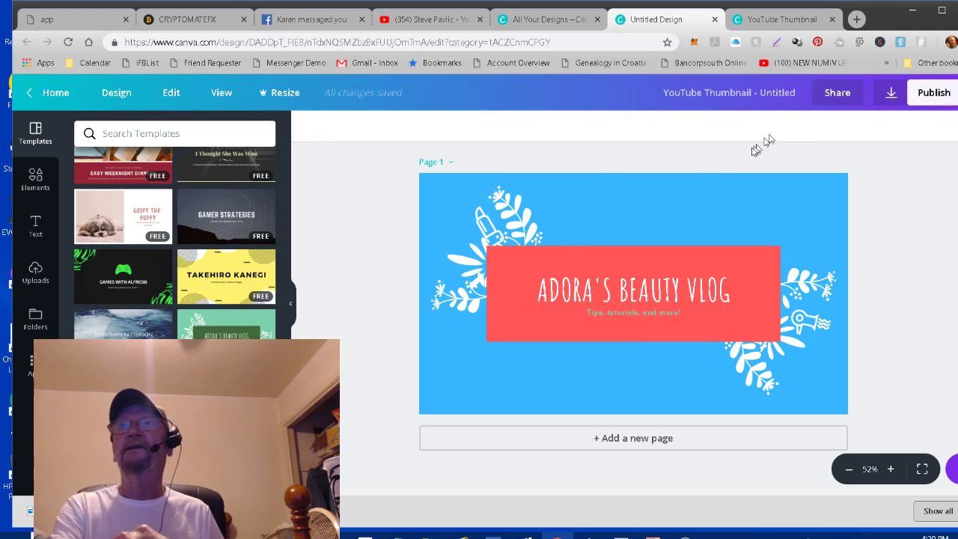
# Step: Replace the banner's ADORA'S BEAUTY VLOG title with STEVE'S FREEDOM FORMULA
pyautogui.doubleClick(543, 288)
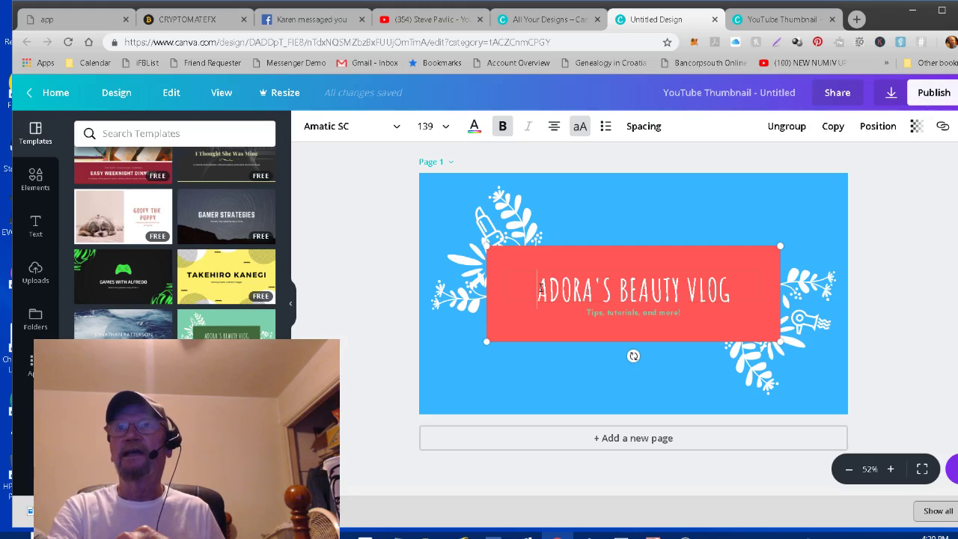
pyautogui.moveTo(541, 289); pyautogui.dragTo(727, 292)
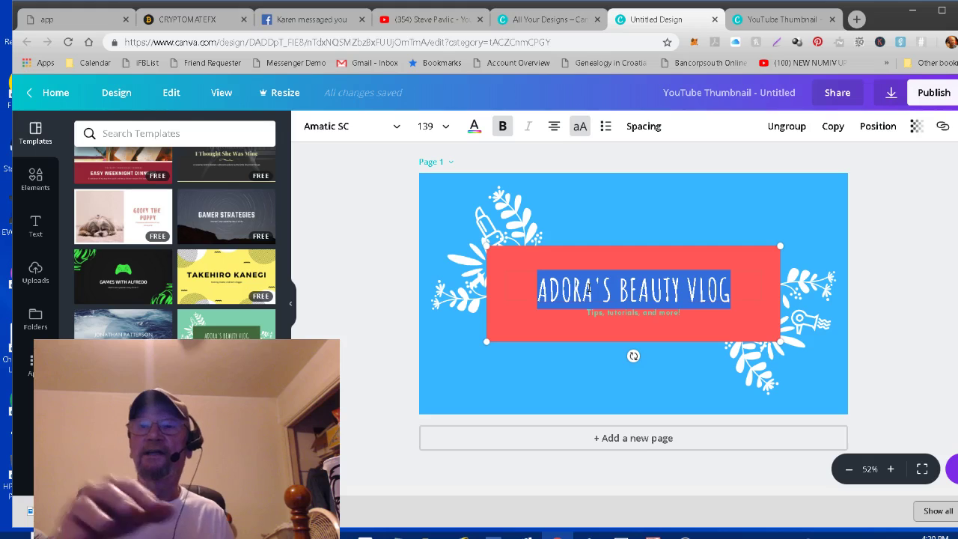
pyautogui.press('BackSpace')
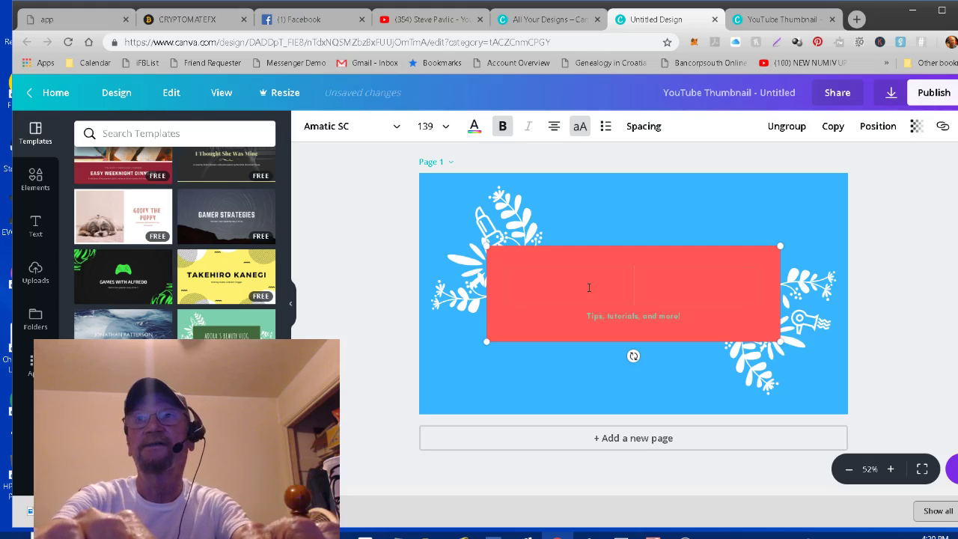
pyautogui.write('S')
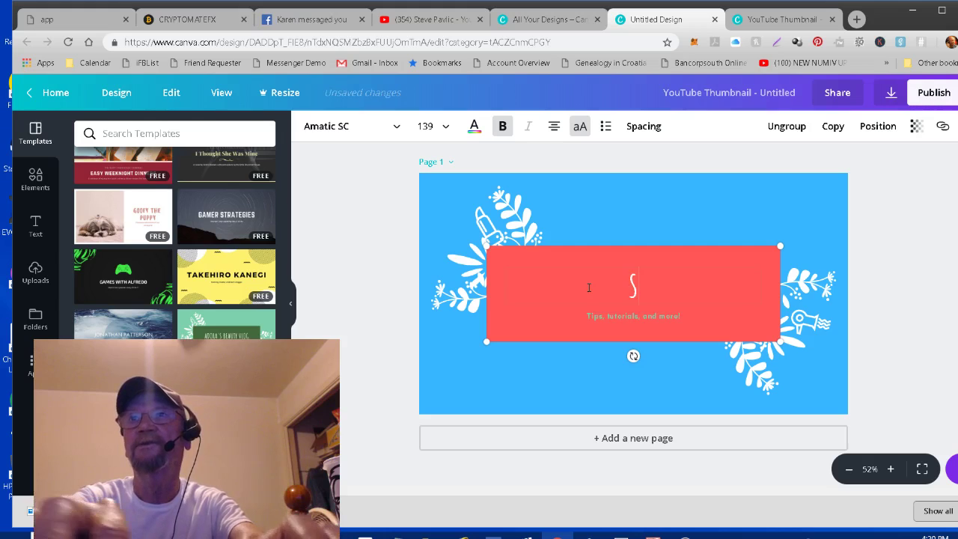
pyautogui.write('TEV')
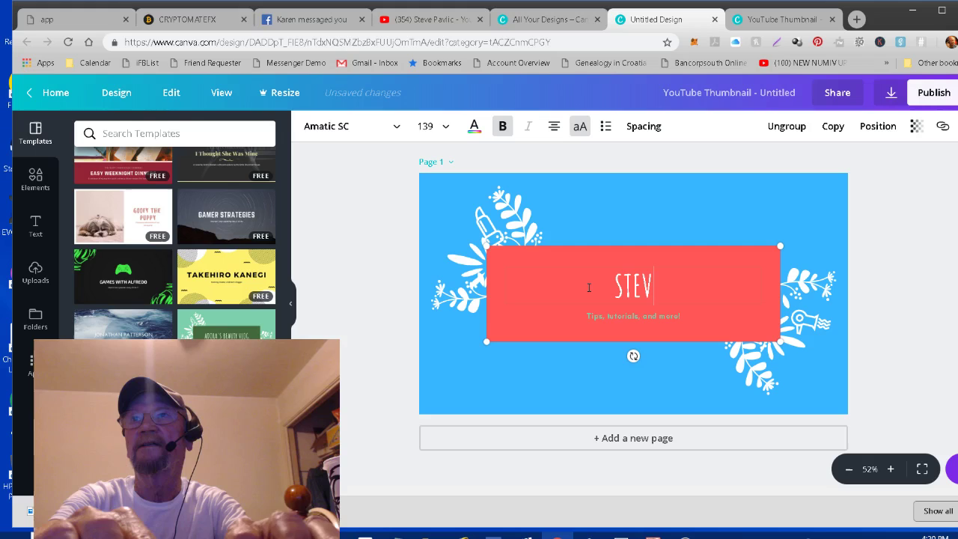
pyautogui.write("E'S")
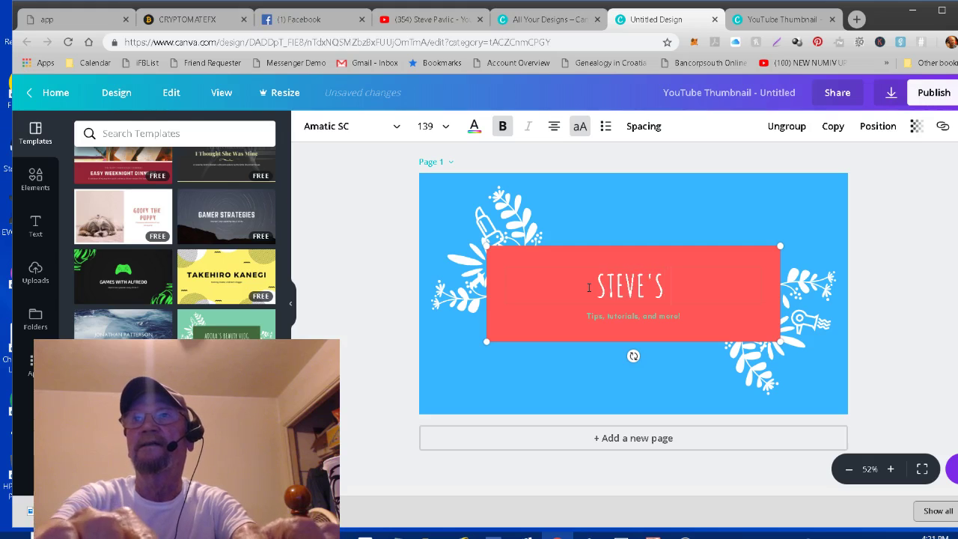
pyautogui.write(' FRE')
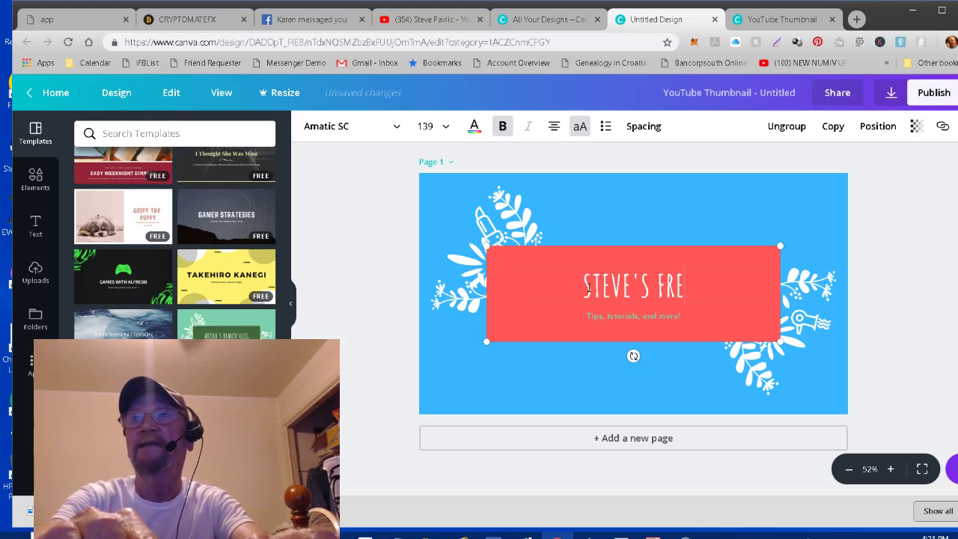
pyautogui.write('EDOM')
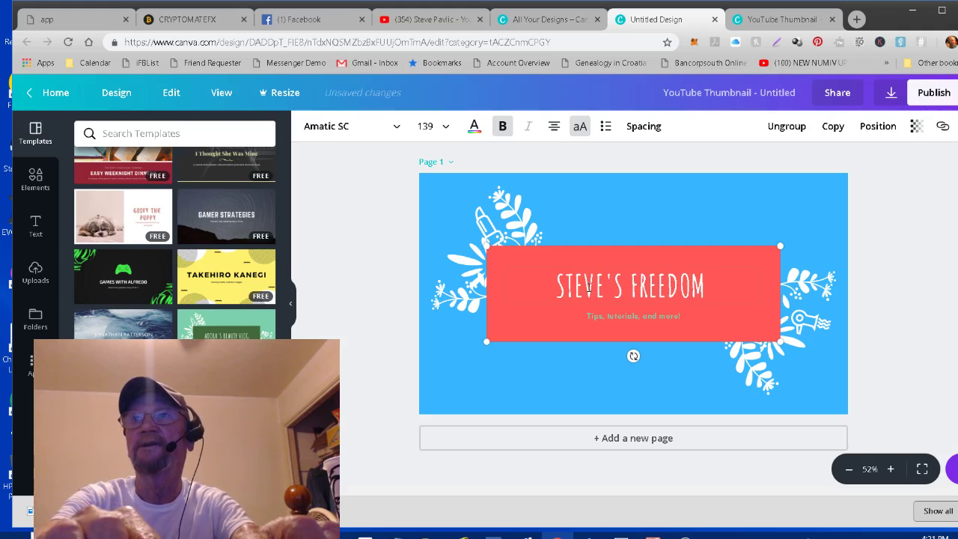
pyautogui.write(' FORM')
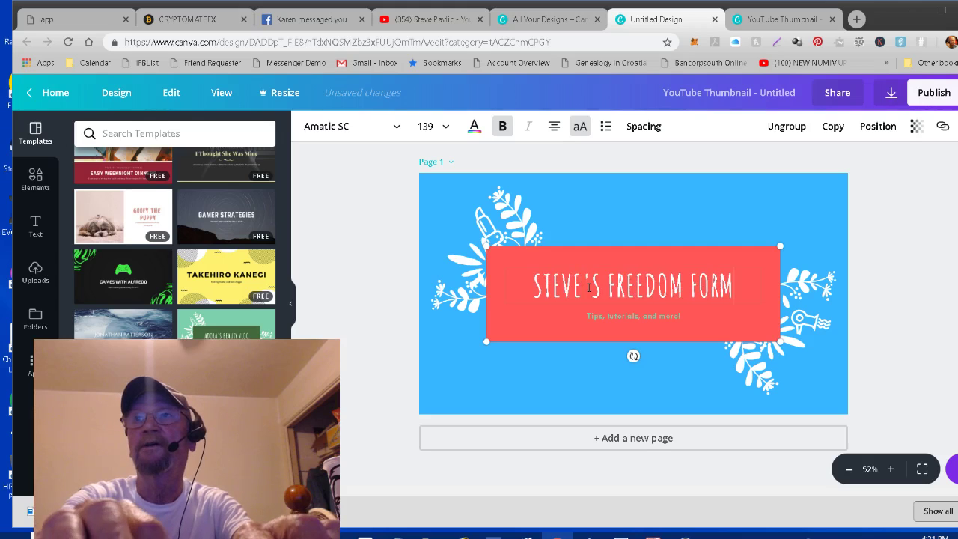
pyautogui.write('ULA')
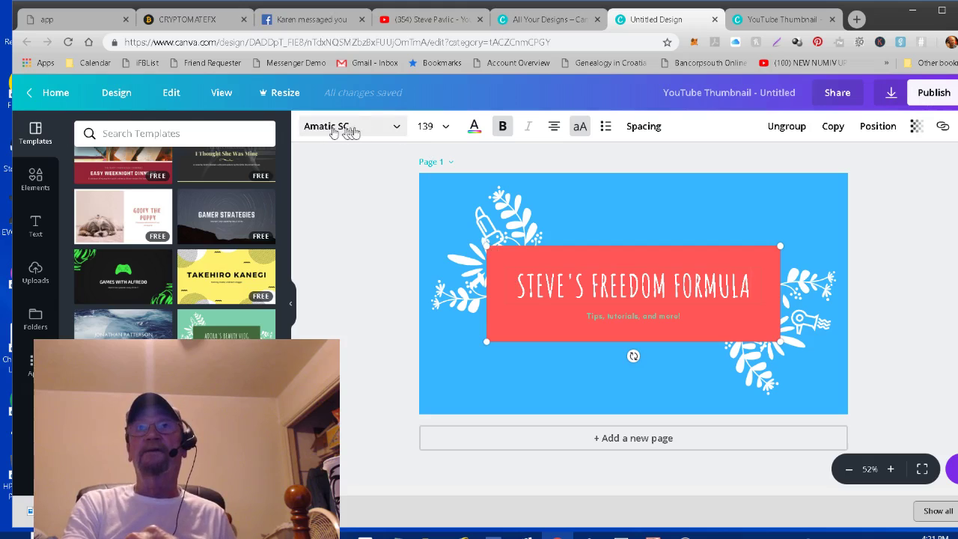
# Step: Set the title font to Amiko Bold, after trying Glacial Indifference and Abril Fatface
pyautogui.click(397, 132)
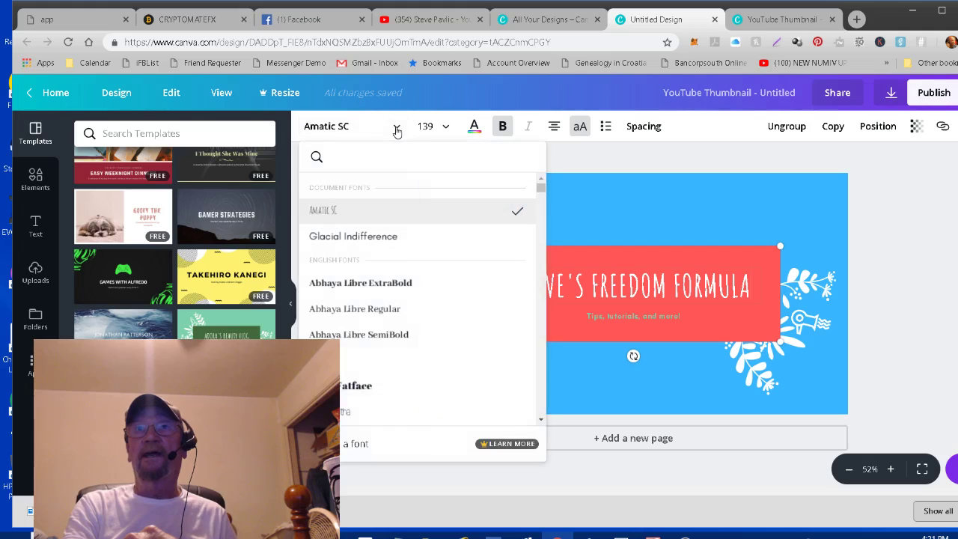
pyautogui.click(348, 238)
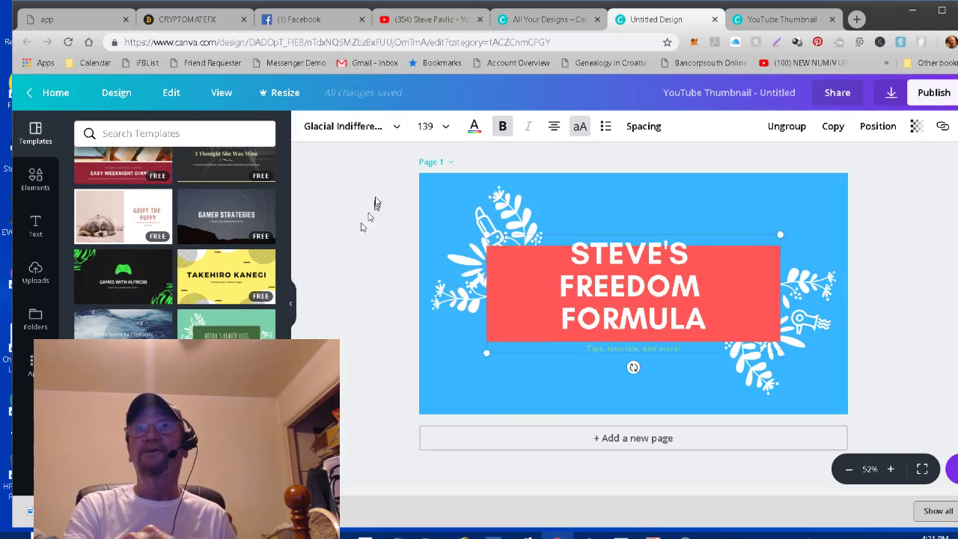
pyautogui.click(396, 130)
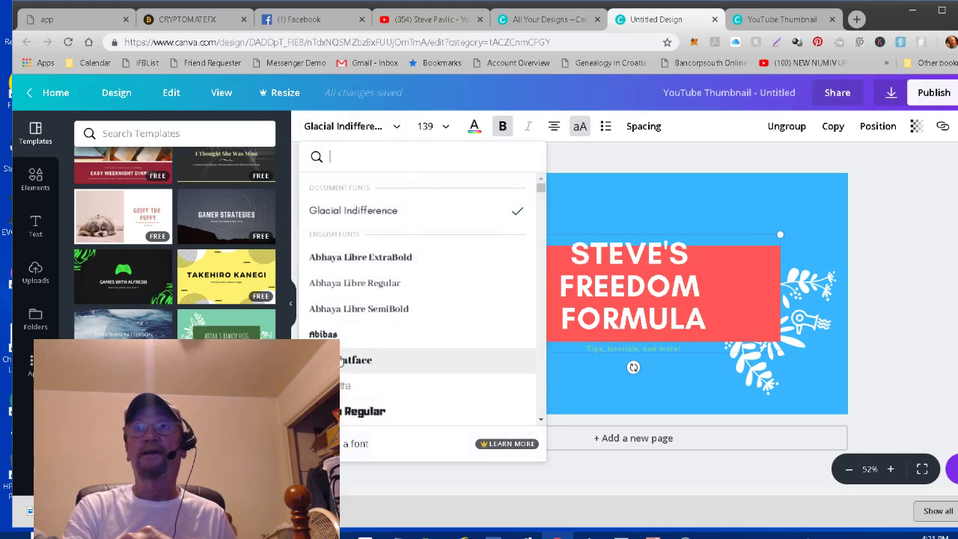
pyautogui.click(340, 361)
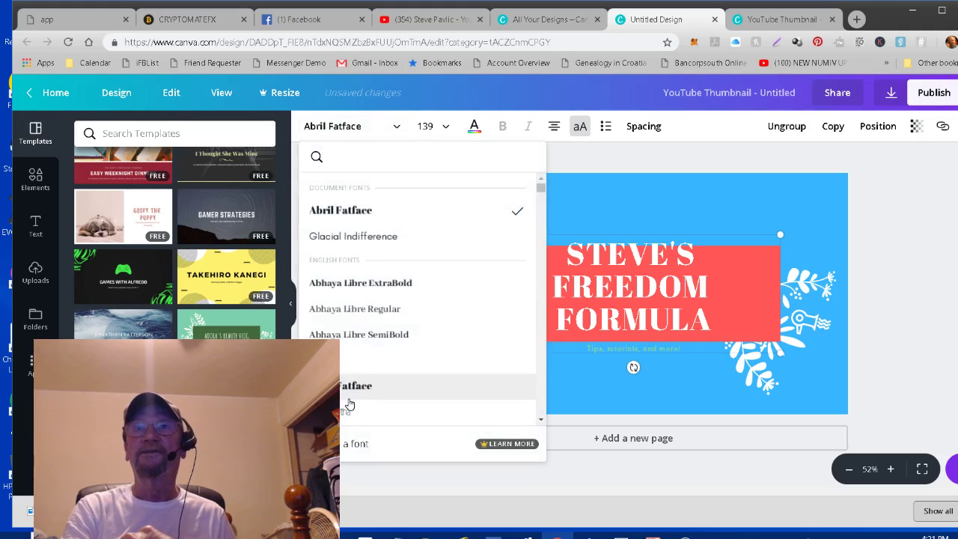
pyautogui.click(345, 391)
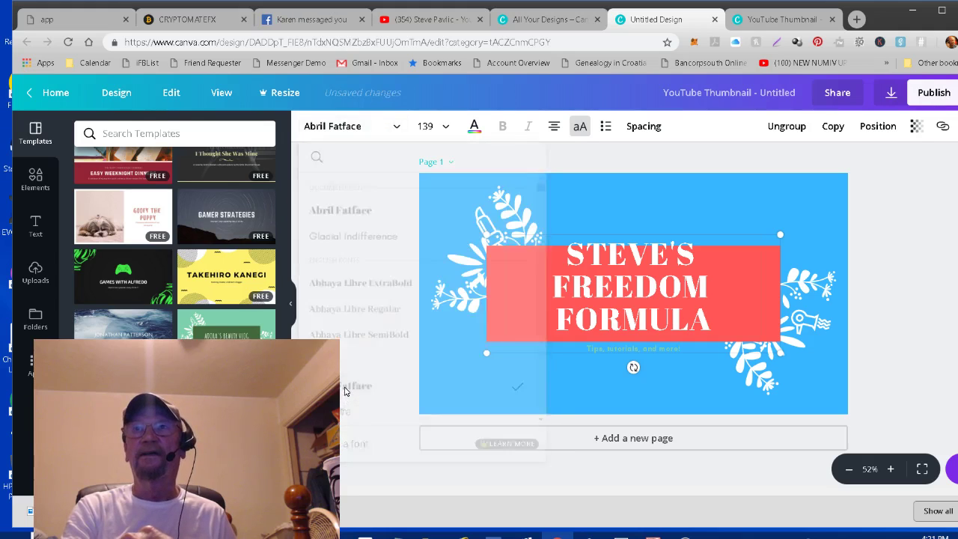
pyautogui.click(398, 127)
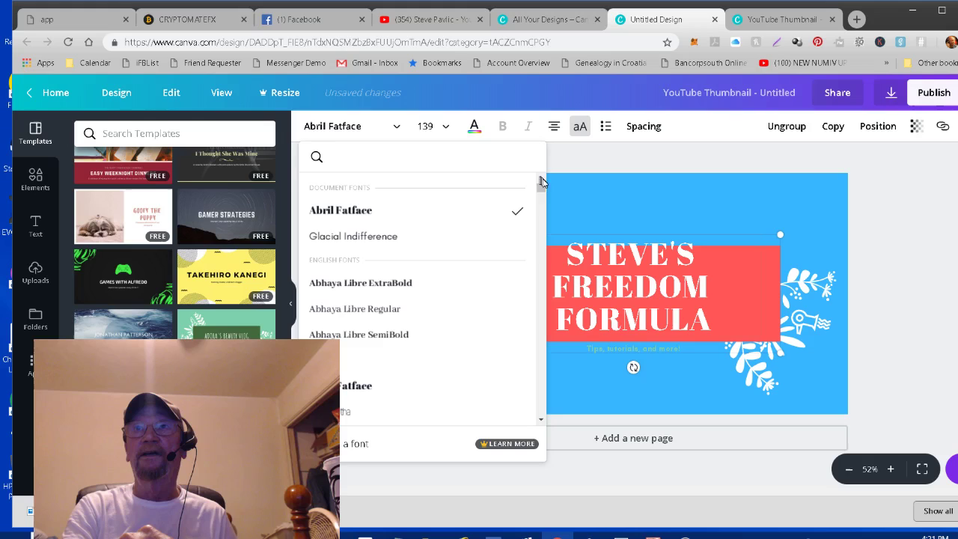
pyautogui.moveTo(542, 191); pyautogui.dragTo(541, 197)
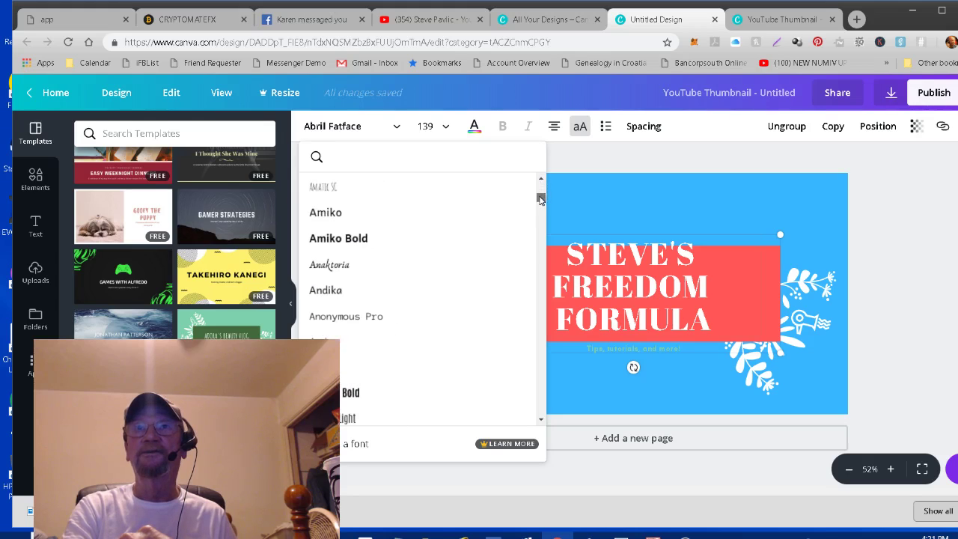
pyautogui.click(327, 240)
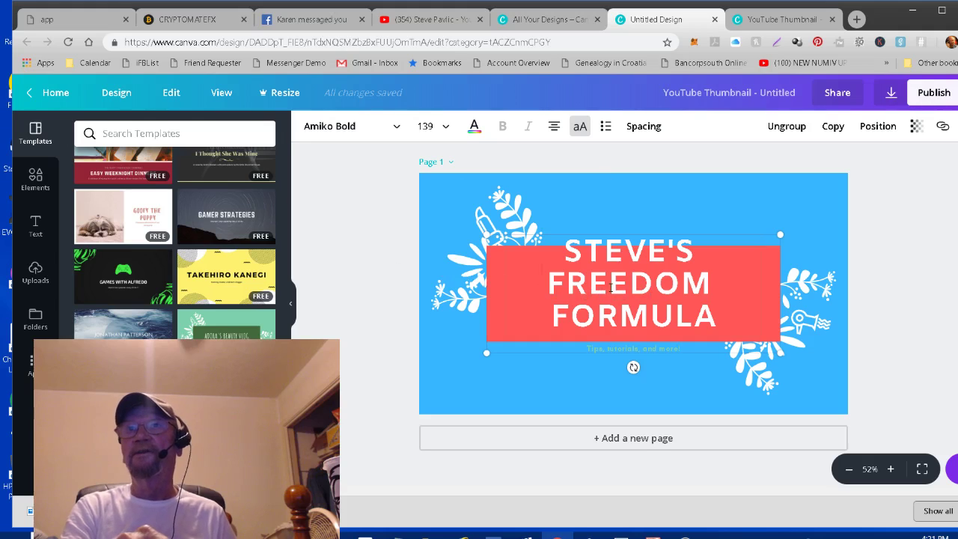
# Step: Resize the STEVE'S FREEDOM FORMULA heading block slightly smaller using its right-side corners
pyautogui.moveTo(607, 294); pyautogui.dragTo(597, 318)
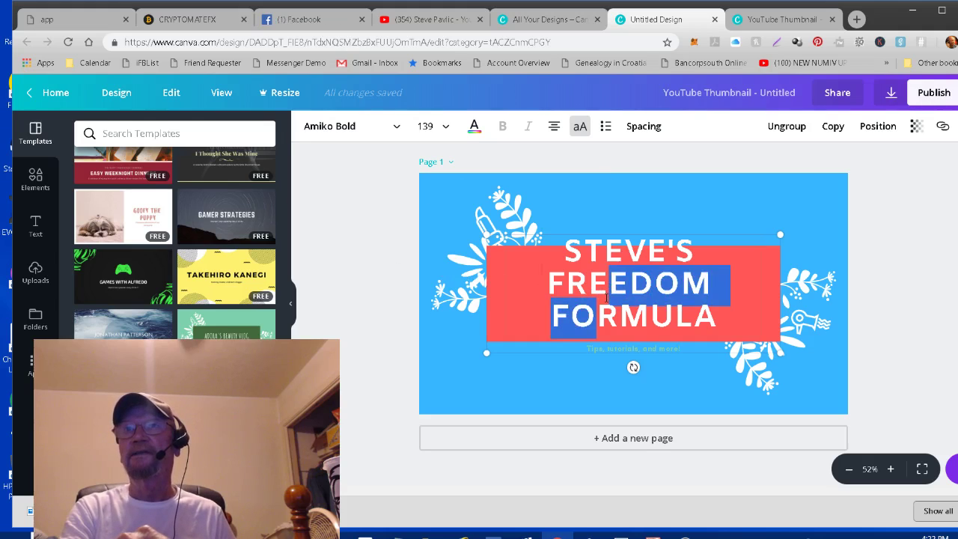
pyautogui.click(557, 263)
pyautogui.moveTo(635, 257); pyautogui.dragTo(627, 283)
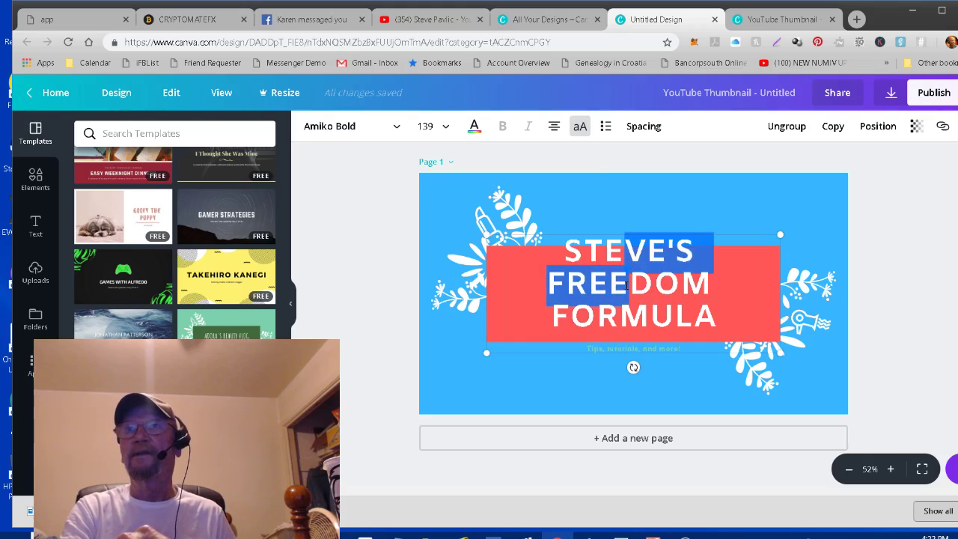
pyautogui.click(628, 283)
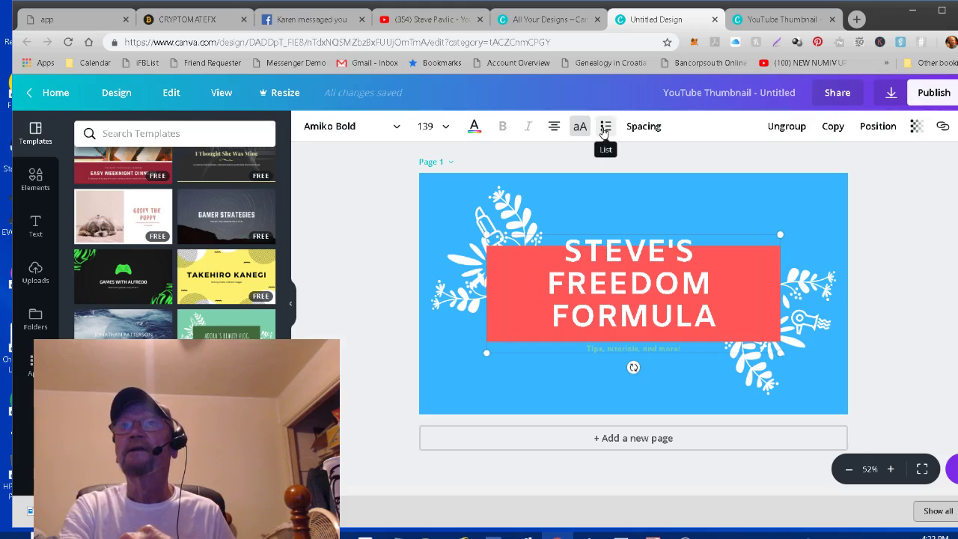
pyautogui.click(654, 285)
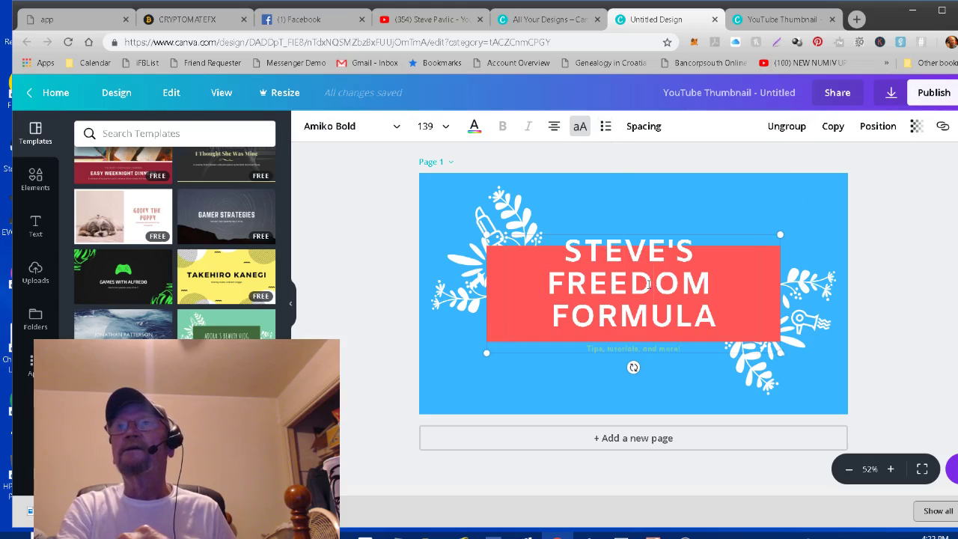
pyautogui.moveTo(654, 284); pyautogui.dragTo(730, 276)
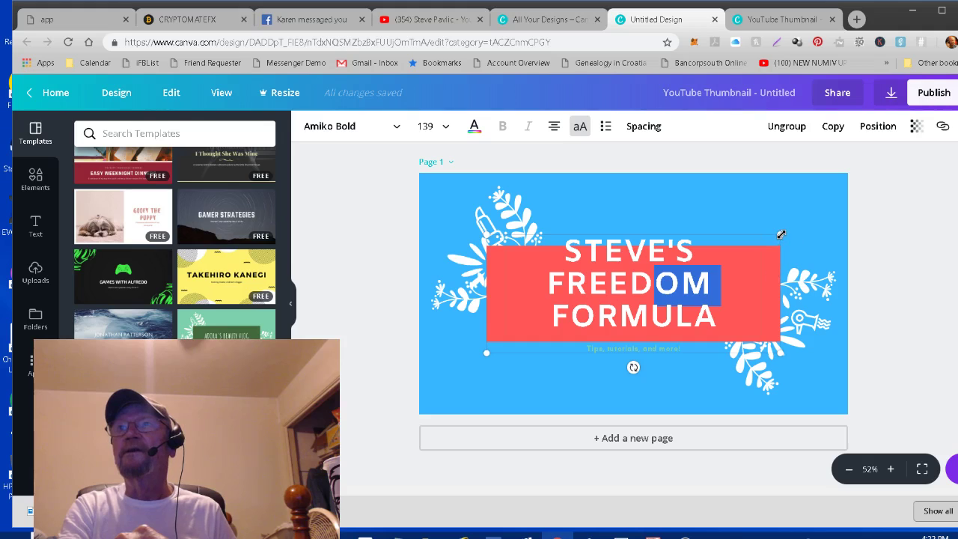
pyautogui.moveTo(781, 234)
pyautogui.mouseDown()
pyautogui.moveTo(767, 242)
pyautogui.moveTo(776, 237)
pyautogui.mouseUp()
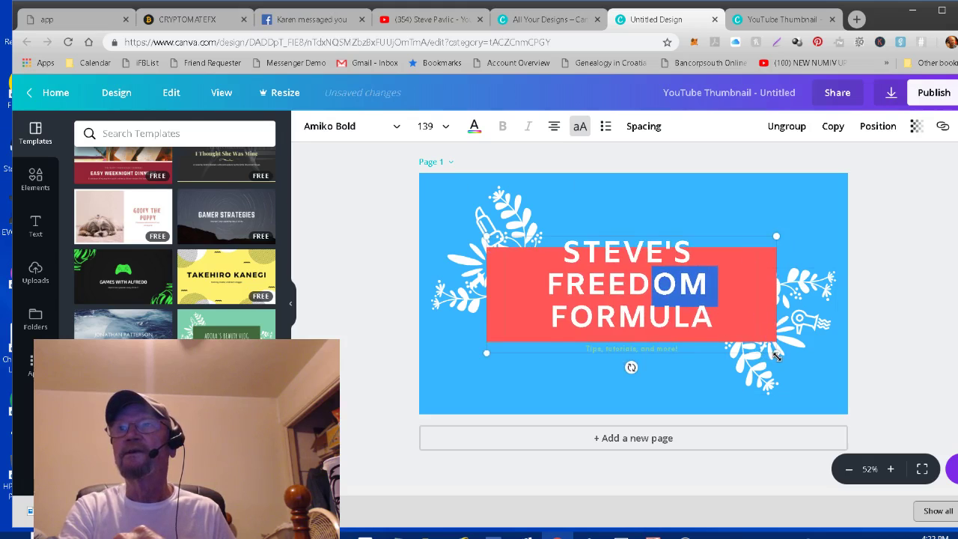
pyautogui.moveTo(777, 356); pyautogui.dragTo(764, 345)
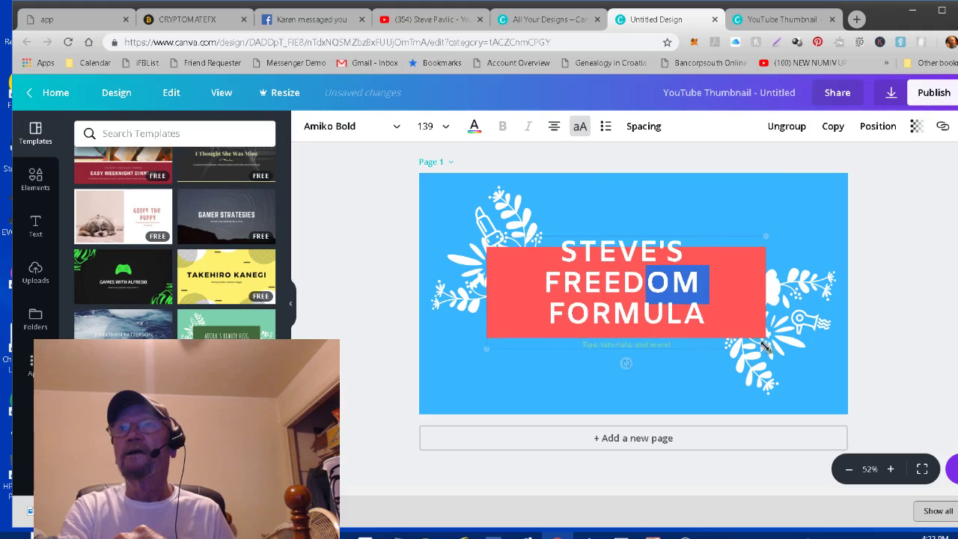
pyautogui.tripleClick(744, 261)
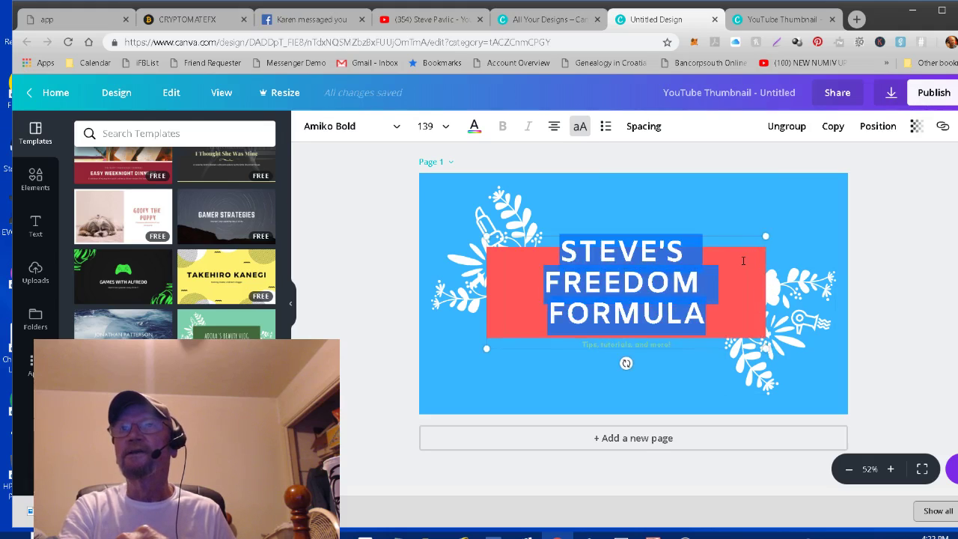
pyautogui.click(758, 257)
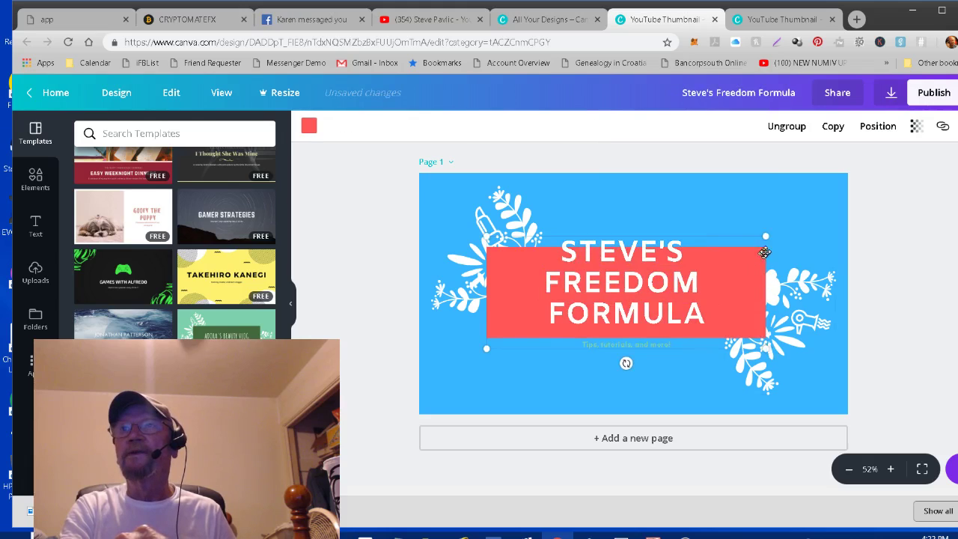
pyautogui.click(766, 255)
pyautogui.click(765, 247)
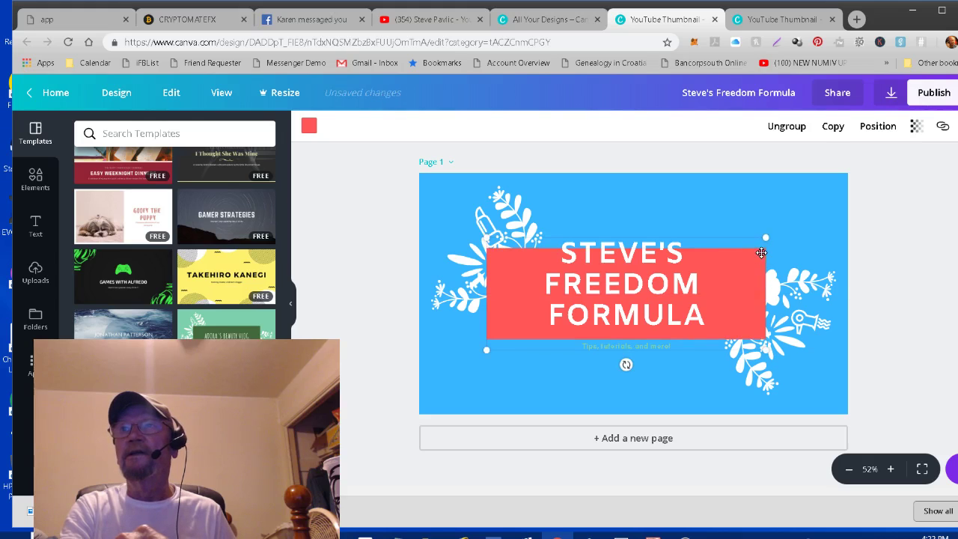
pyautogui.moveTo(761, 253)
pyautogui.mouseDown()
pyautogui.moveTo(762, 244)
pyautogui.moveTo(760, 254)
pyautogui.mouseUp()
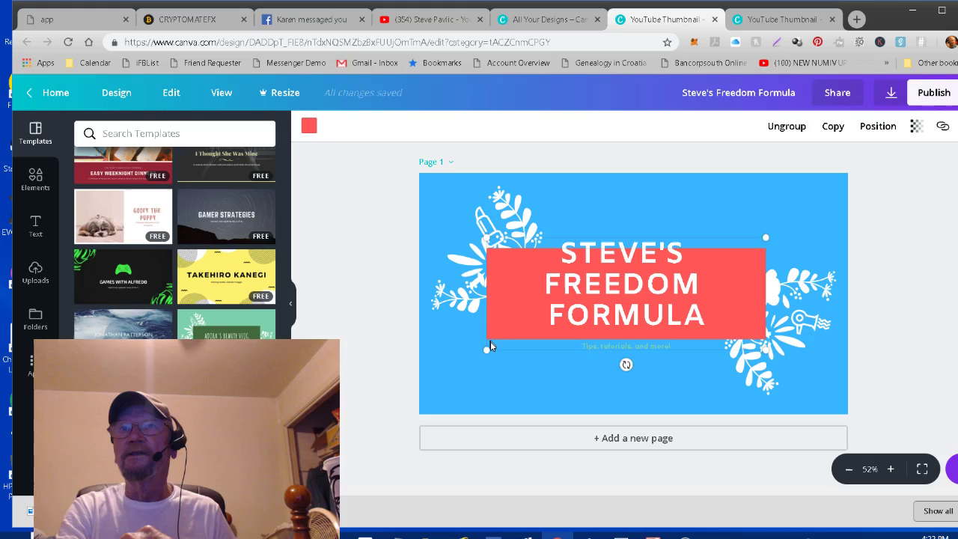
pyautogui.moveTo(490, 346); pyautogui.dragTo(489, 340)
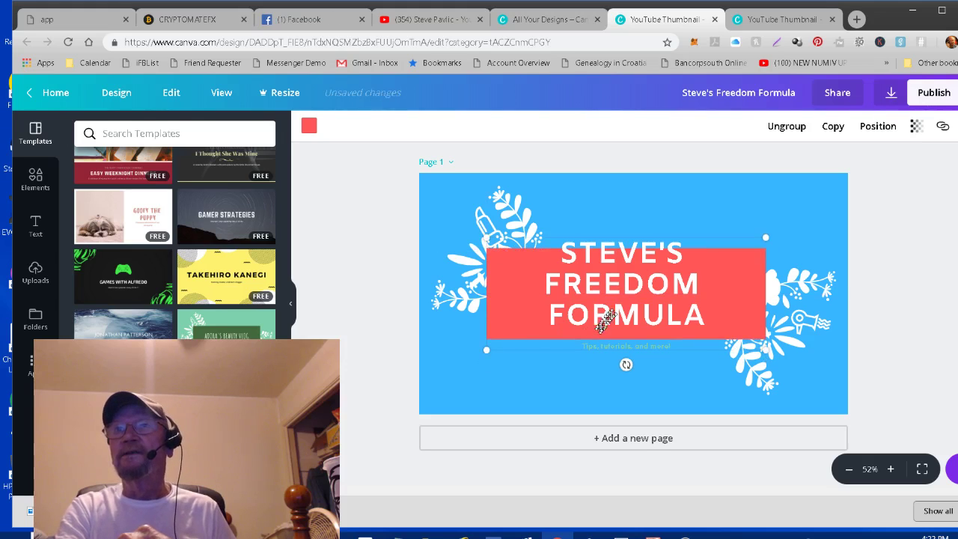
pyautogui.moveTo(605, 321); pyautogui.dragTo(619, 292)
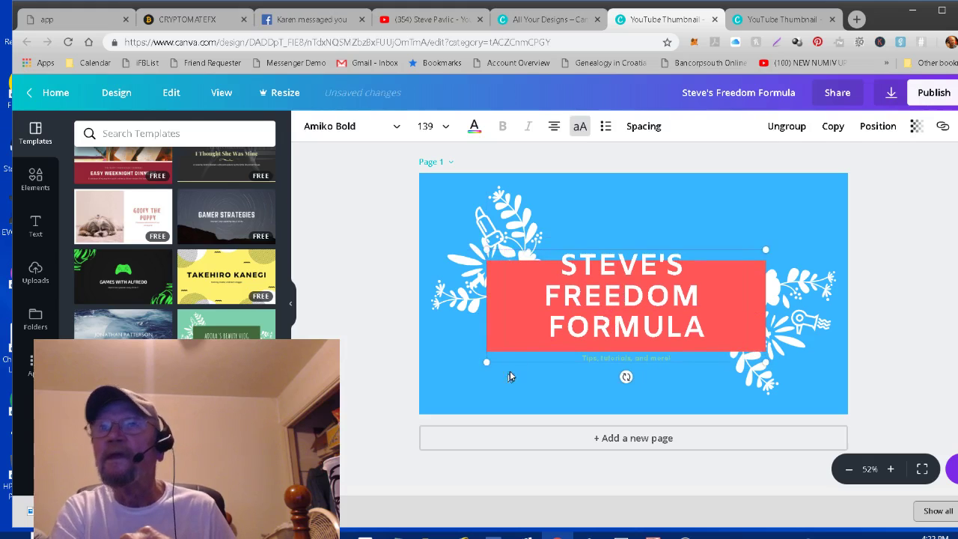
pyautogui.click(657, 222)
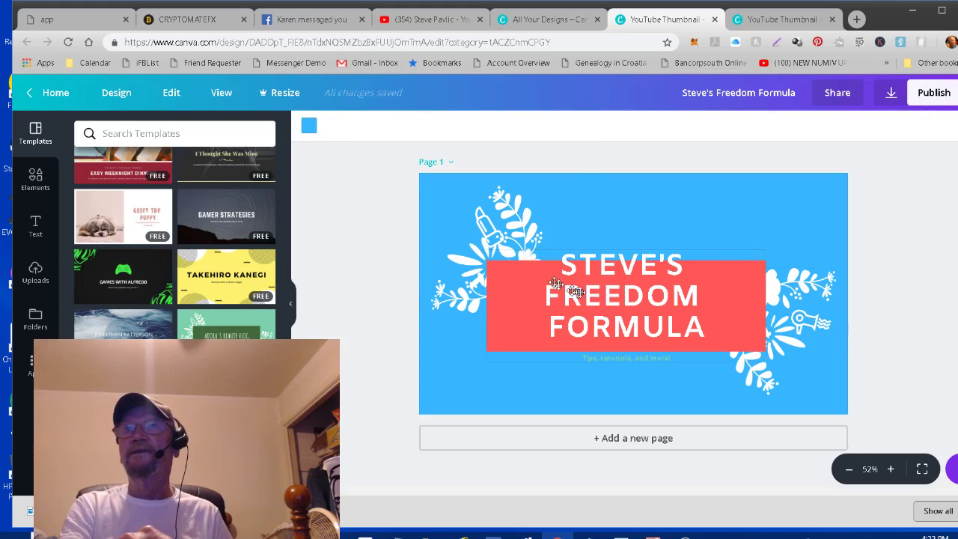
pyautogui.click(525, 278)
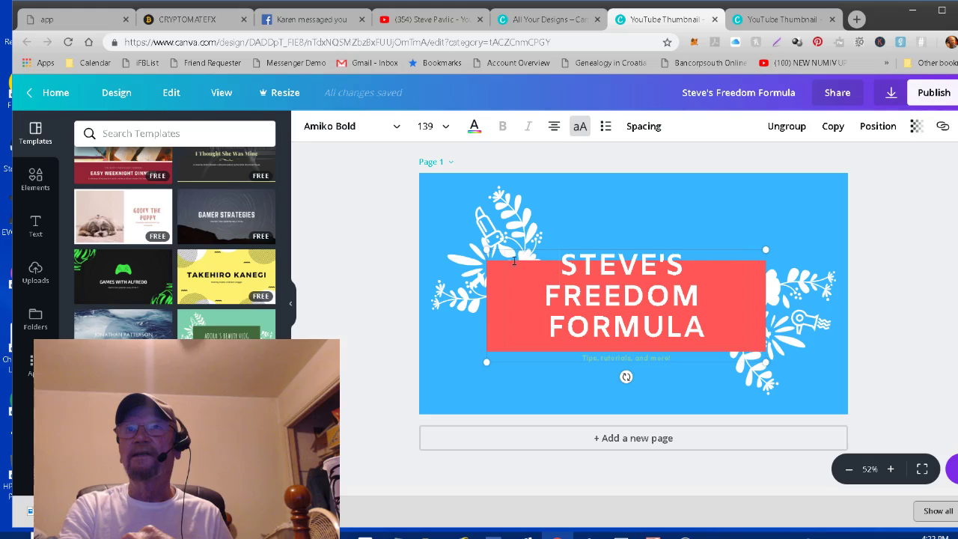
pyautogui.moveTo(488, 264); pyautogui.dragTo(488, 252)
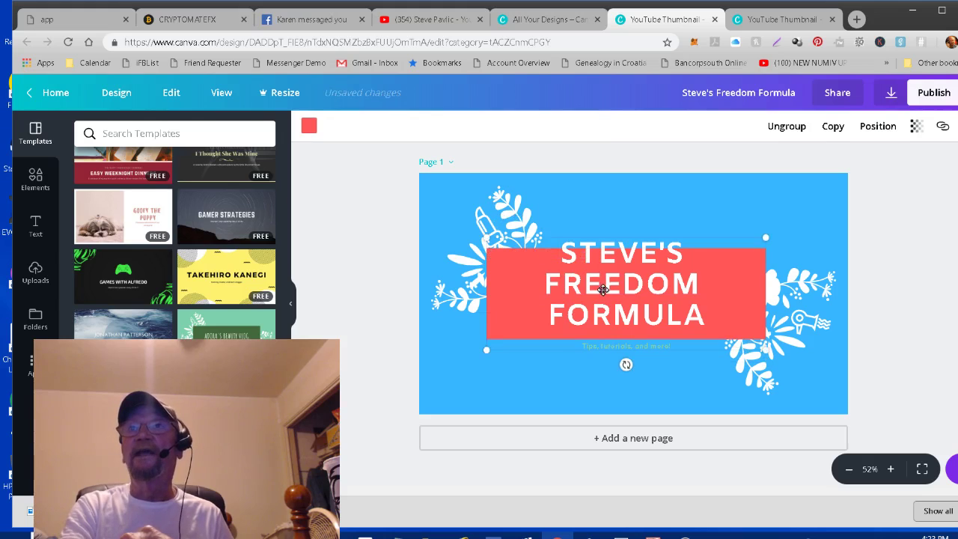
# Step: Nudge the red title block slightly to the right
pyautogui.click(309, 127)
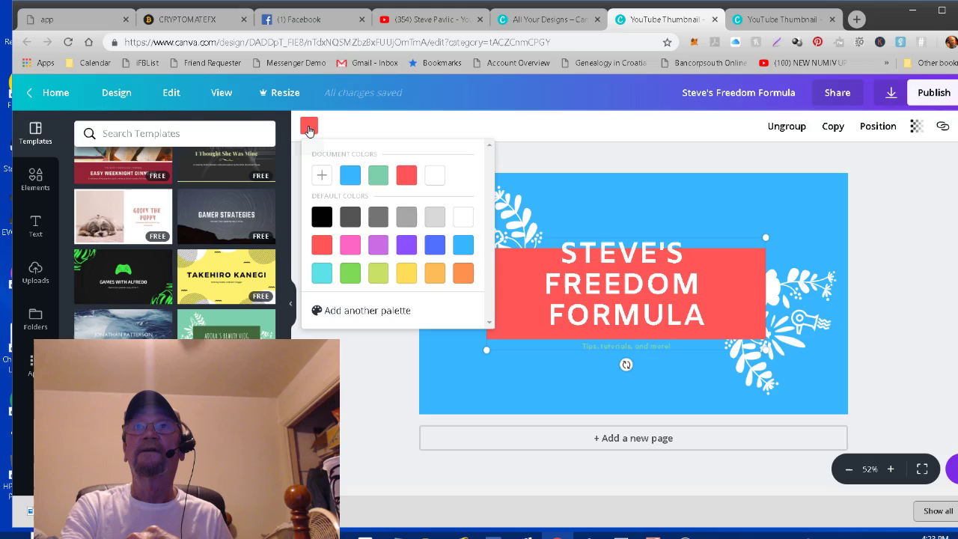
pyautogui.click(392, 125)
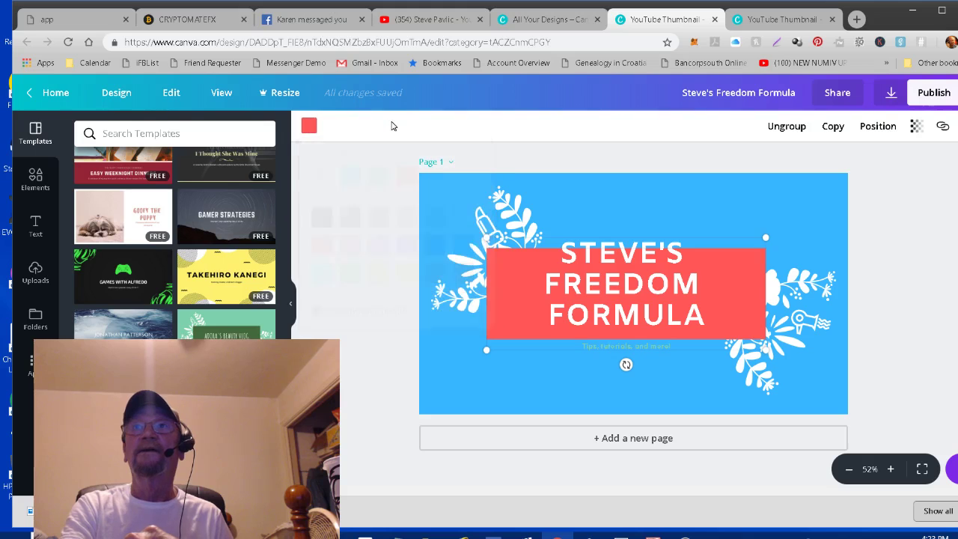
pyautogui.moveTo(561, 262); pyautogui.dragTo(575, 307)
# Step: Set the title text to size 104 so it reads STEVE'S FREEDOM over FORMULA
pyautogui.doubleClick(572, 254)
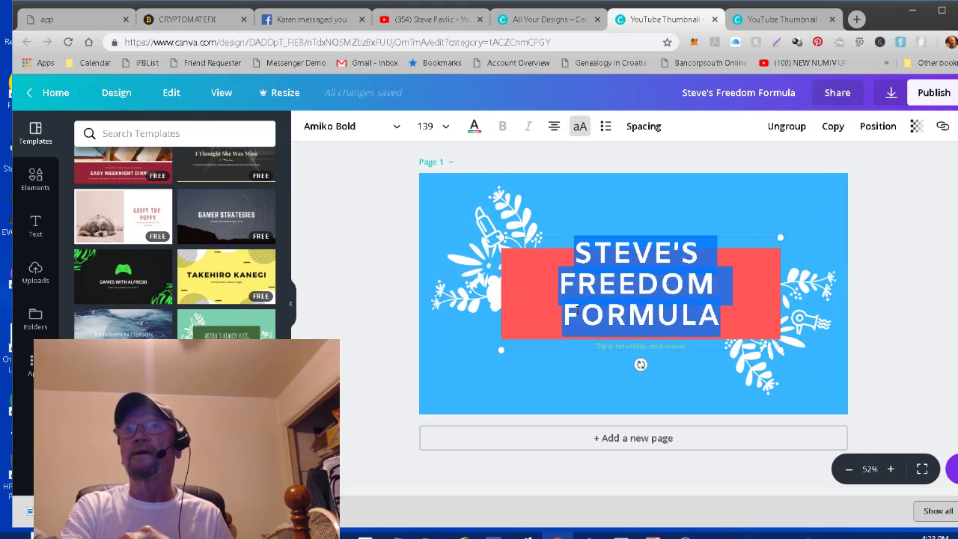
pyautogui.click(446, 128)
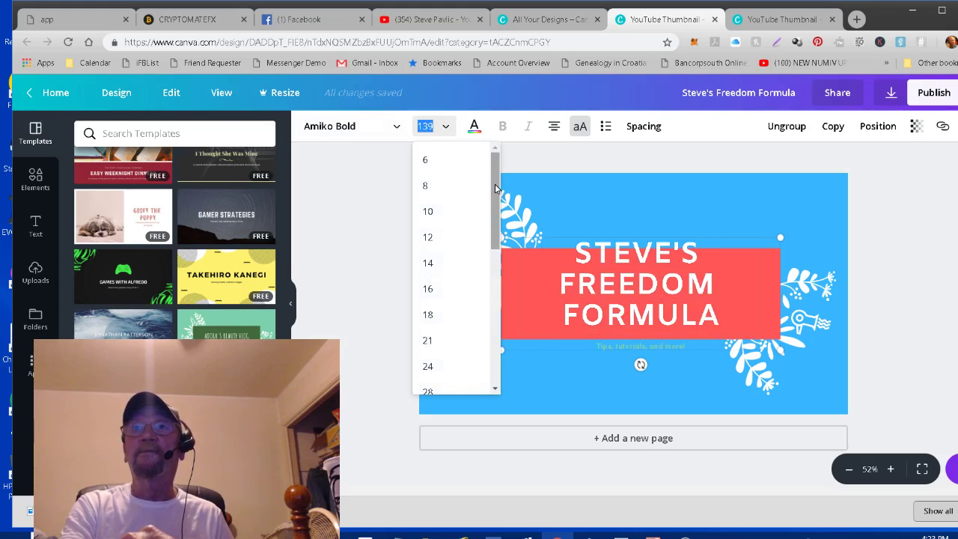
pyautogui.moveTo(495, 189); pyautogui.dragTo(495, 337)
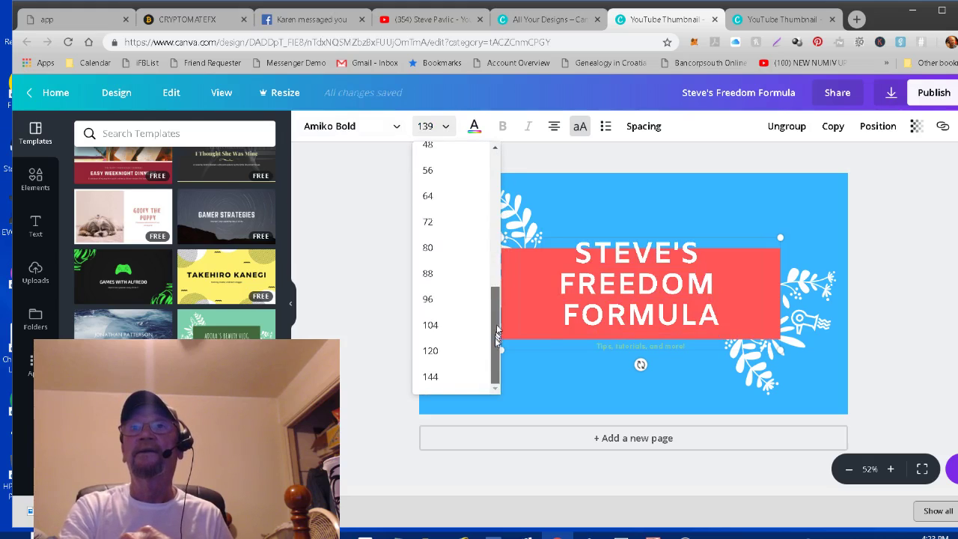
pyautogui.click(436, 326)
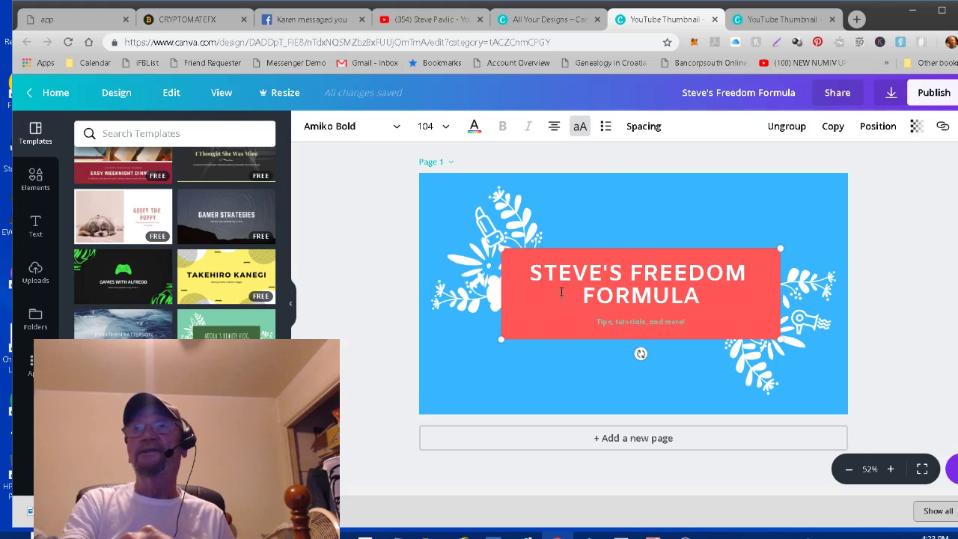
pyautogui.click(380, 203)
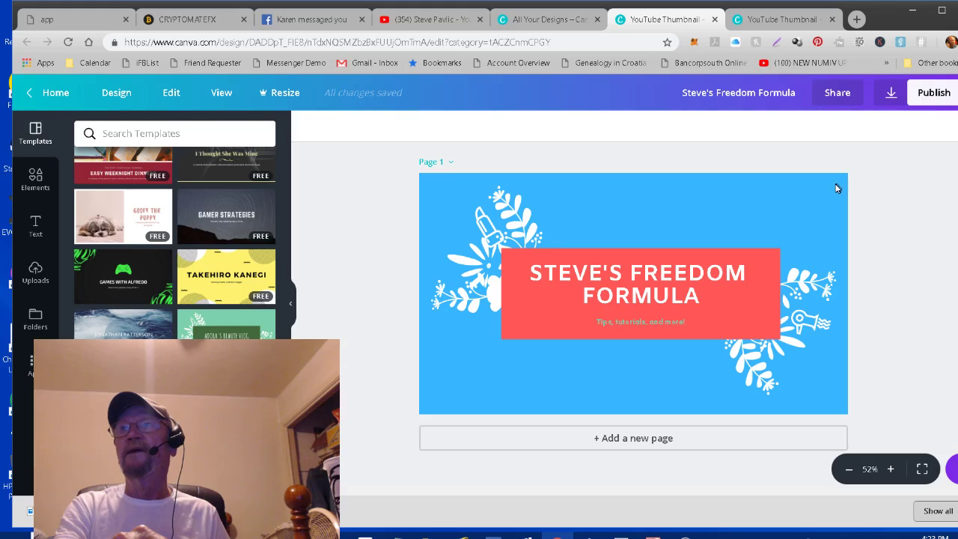
pyautogui.click(610, 211)
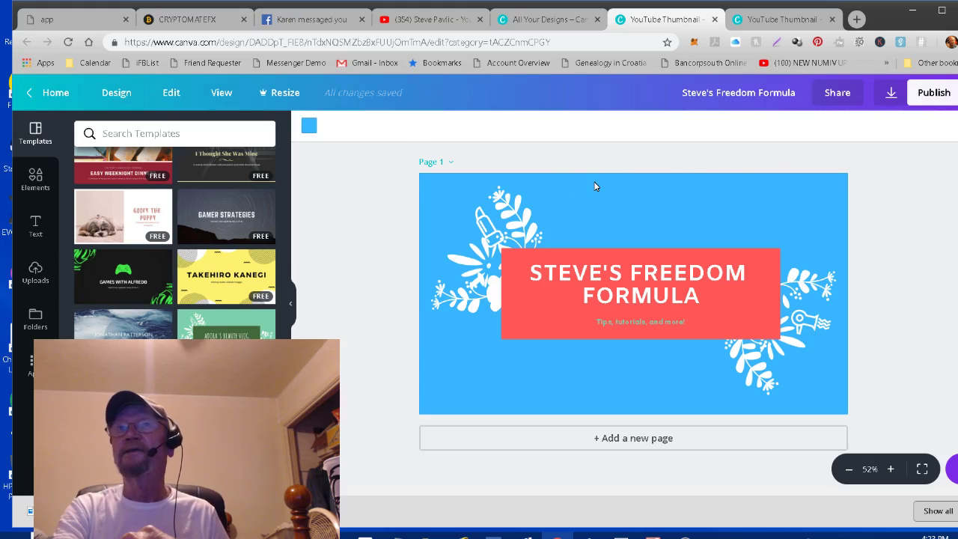
pyautogui.rightClick(601, 204)
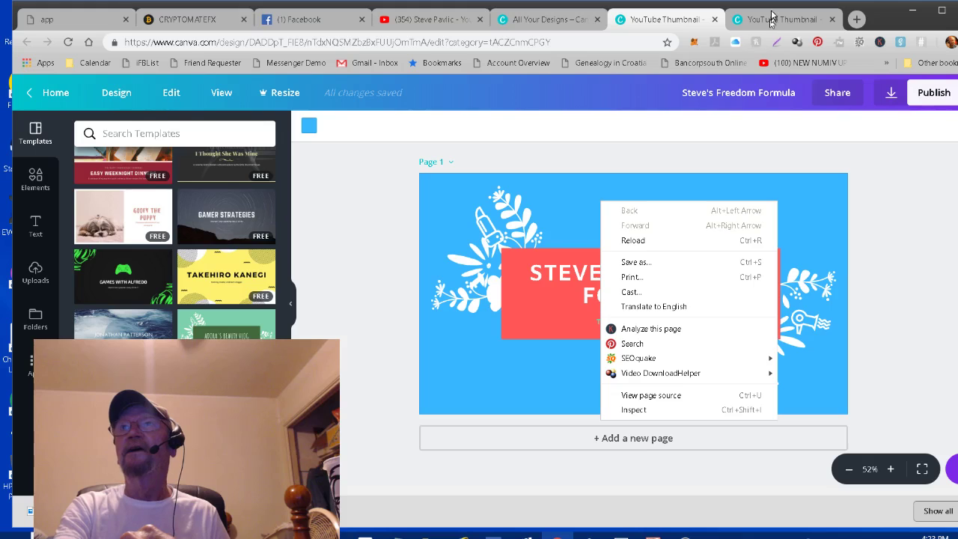
# Step: Switch to the Adora's Beauty Vlog design and show Position options for the right-hand leaf graphic
pyautogui.click(771, 21)
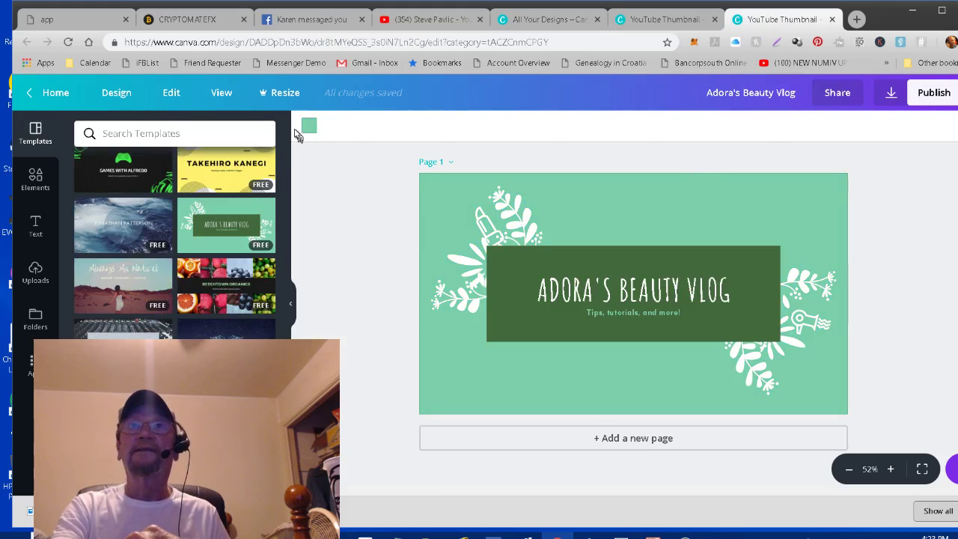
pyautogui.click(445, 189)
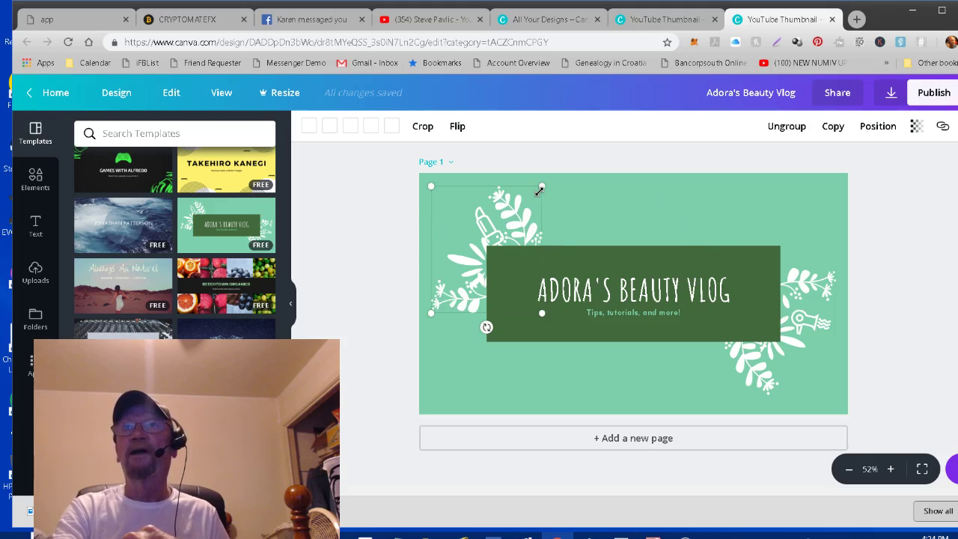
pyautogui.click(819, 301)
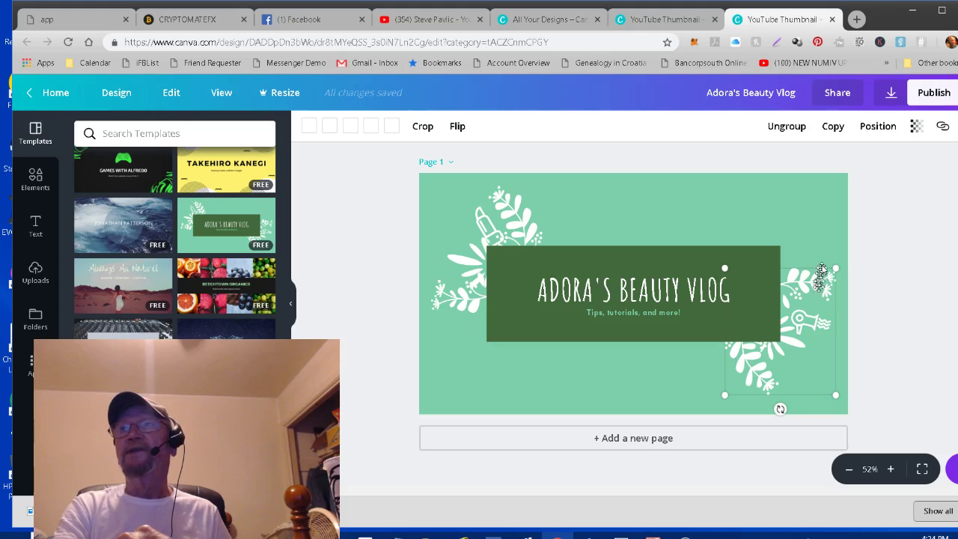
pyautogui.click(884, 128)
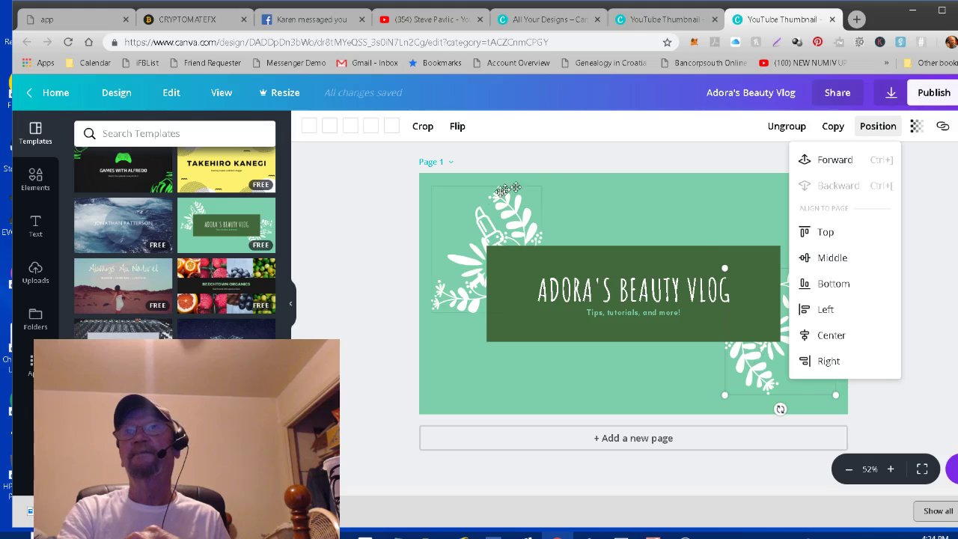
# Step: Send the leaf graphic backward behind the title box and align it to the page's right edge
pyautogui.click(824, 165)
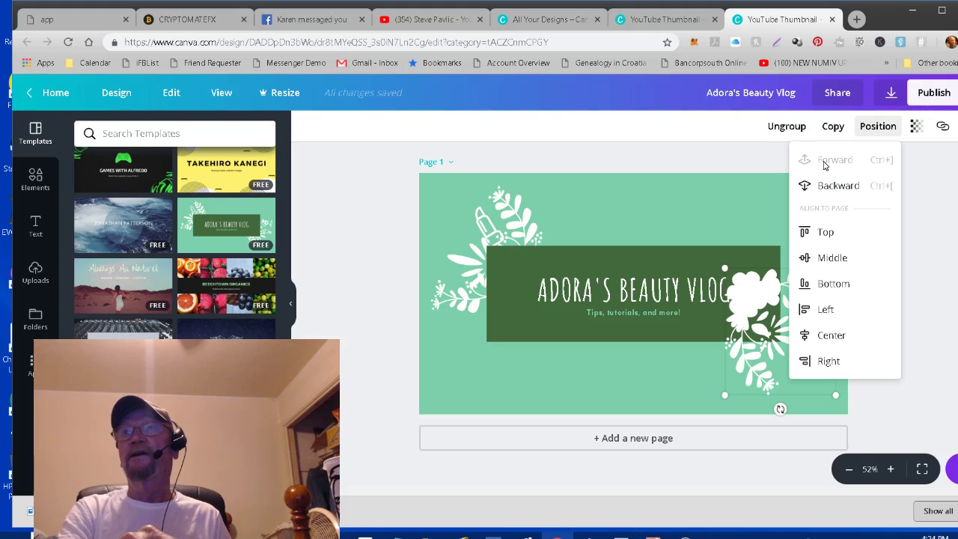
pyautogui.click(823, 189)
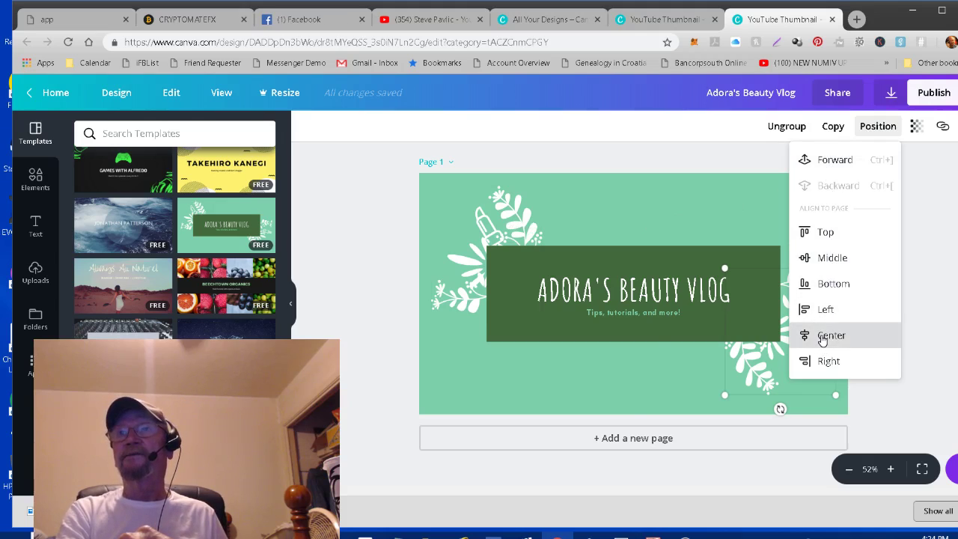
pyautogui.click(822, 339)
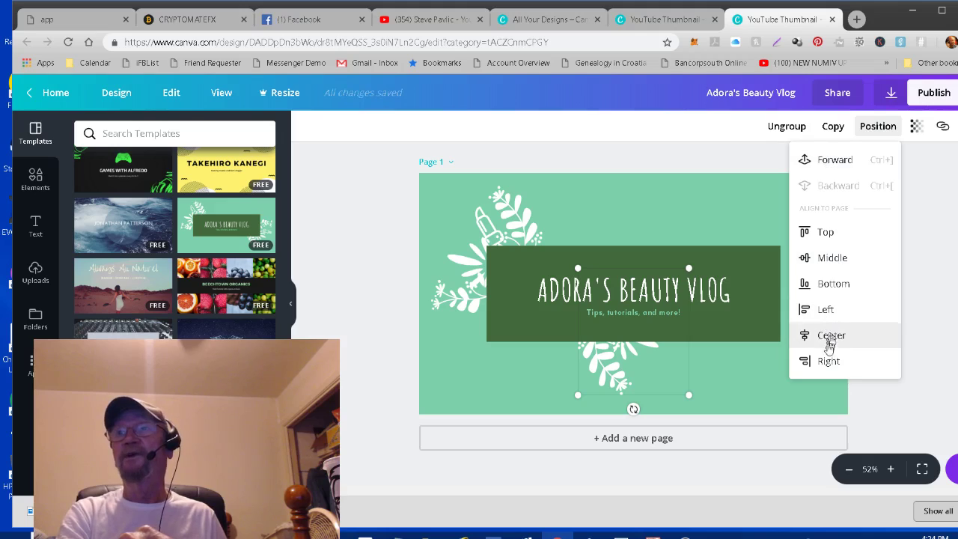
pyautogui.click(827, 362)
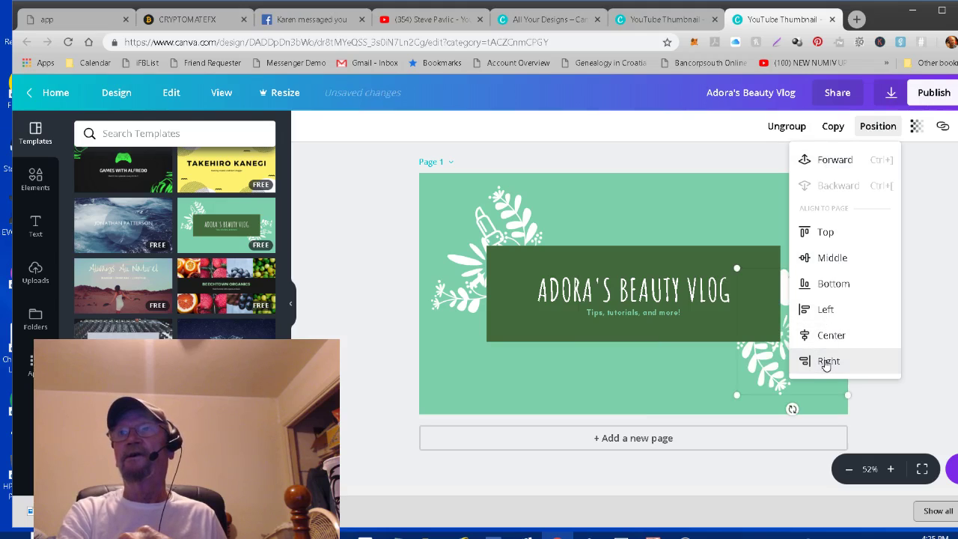
pyautogui.click(651, 375)
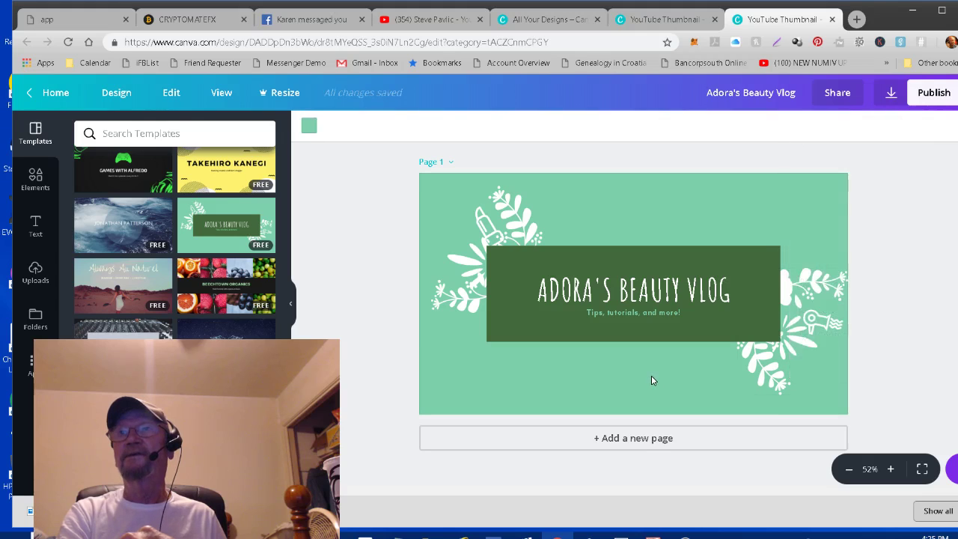
# Step: Save the Adora's Beauty Vlog design as a PNG in GreenShotPrntScr, then dismiss the Canva for Work offer
pyautogui.click(891, 94)
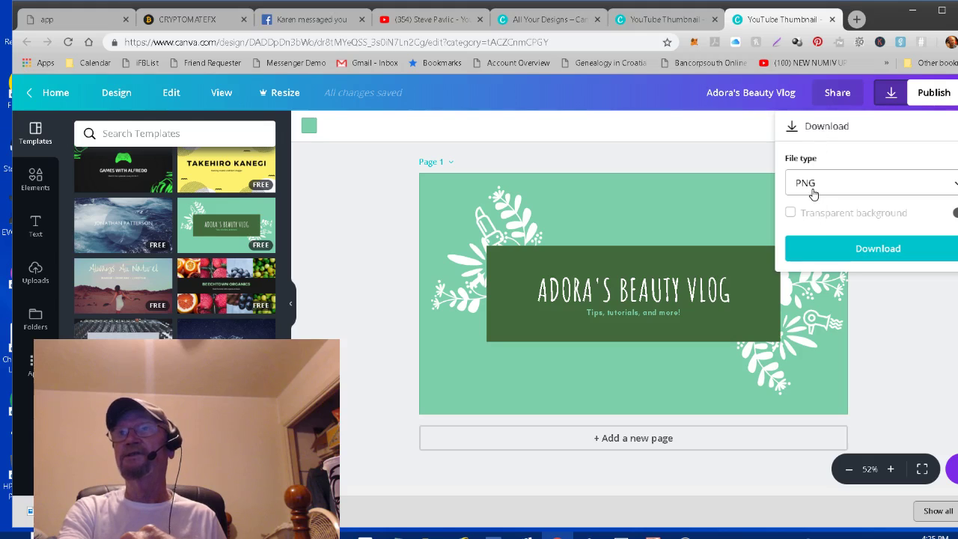
pyautogui.click(870, 250)
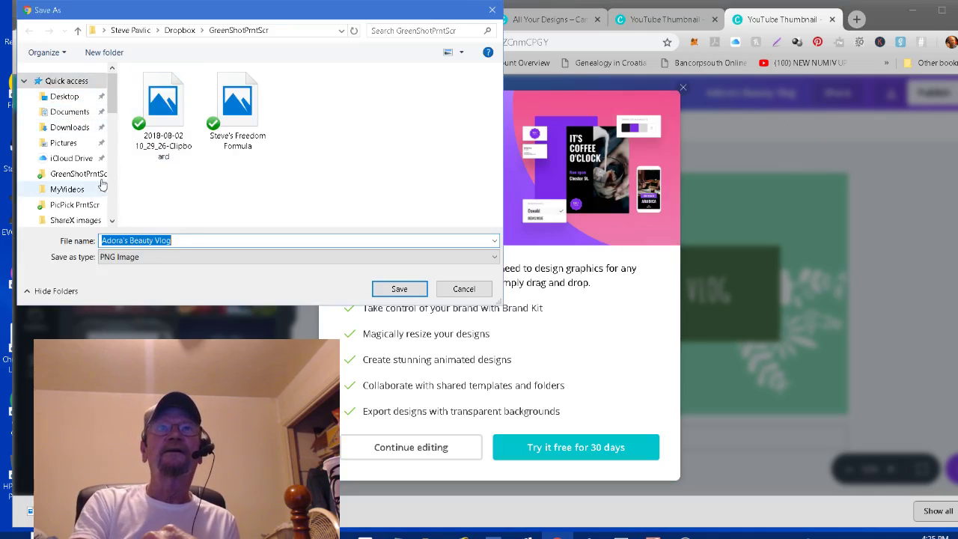
pyautogui.moveTo(112, 89); pyautogui.dragTo(112, 106)
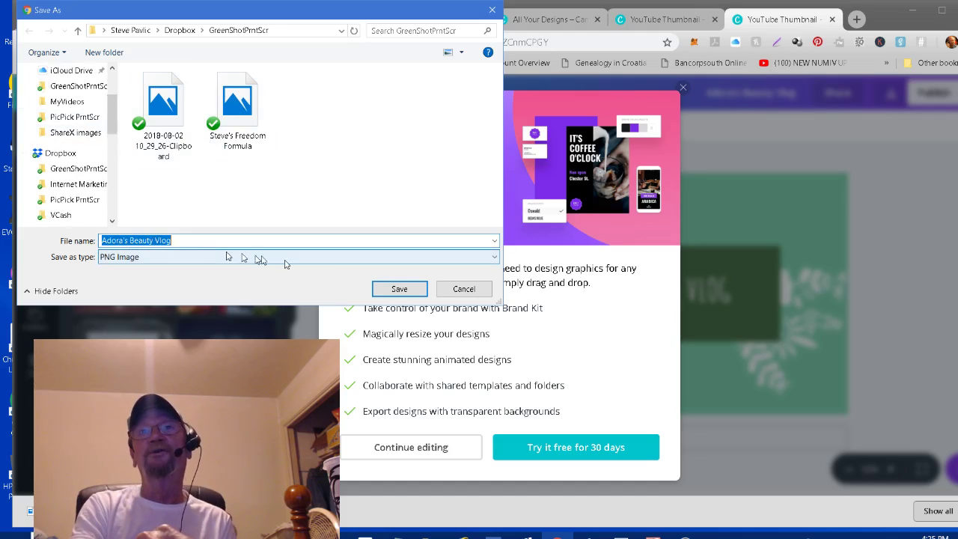
pyautogui.click(396, 289)
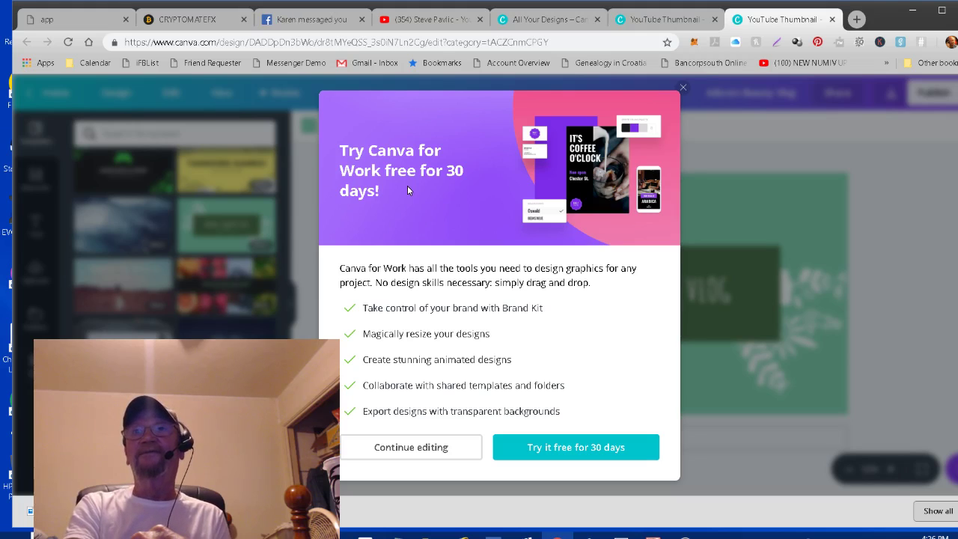
pyautogui.click(684, 91)
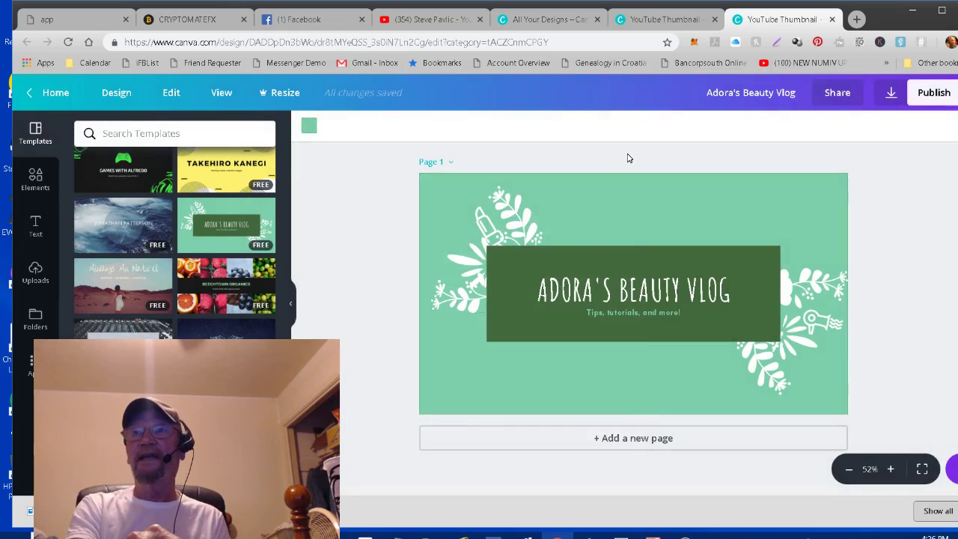
# Step: From the channel's videos page, open the OBS Studio A Quick Guide video's edit page
pyautogui.click(424, 19)
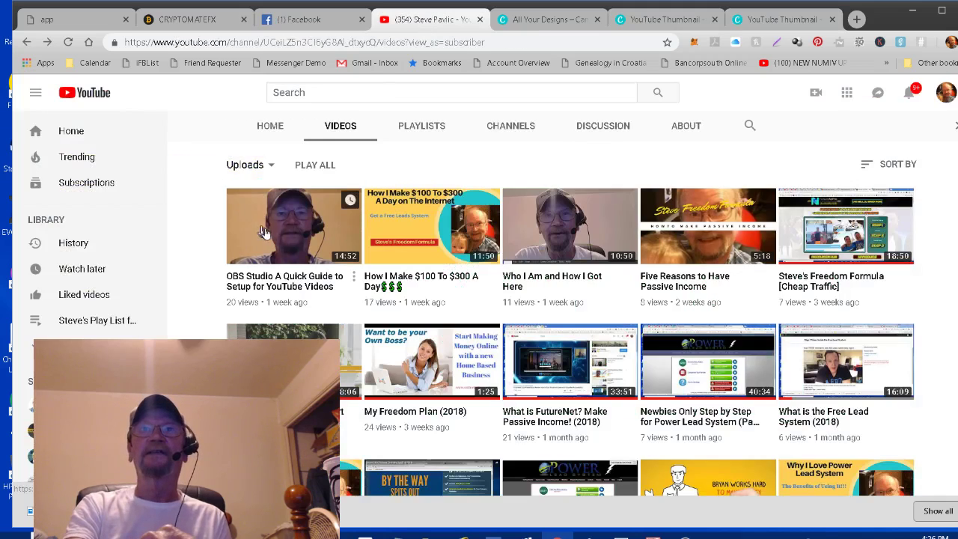
pyautogui.click(301, 277)
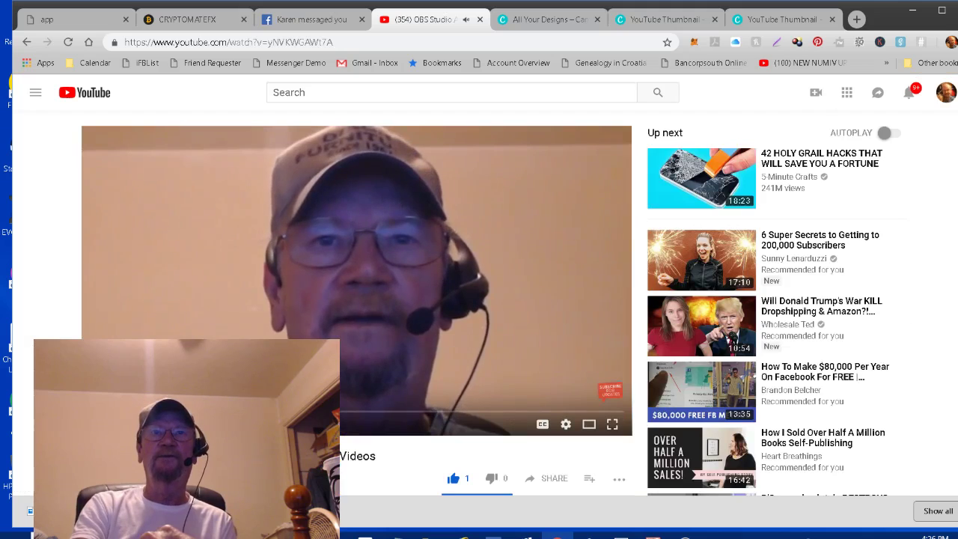
pyautogui.scroll(-3, 479, 449)
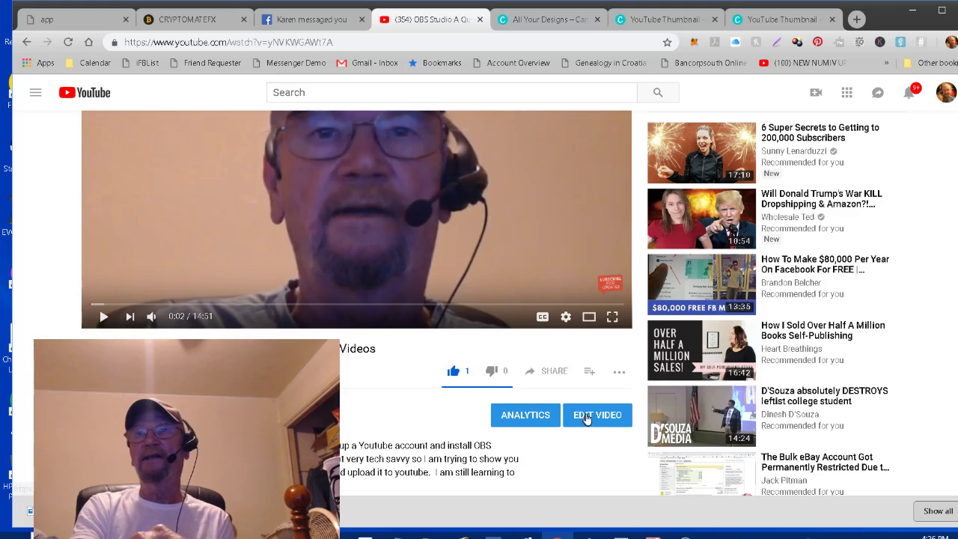
pyautogui.click(587, 417)
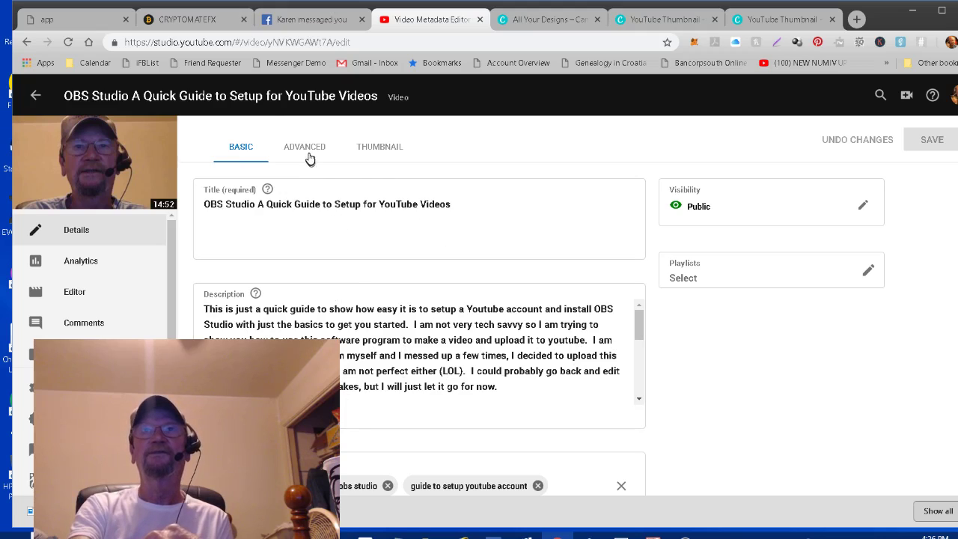
# Step: Show the video's Thumbnail options and scroll down to the empty custom thumbnail upload area
pyautogui.click(376, 152)
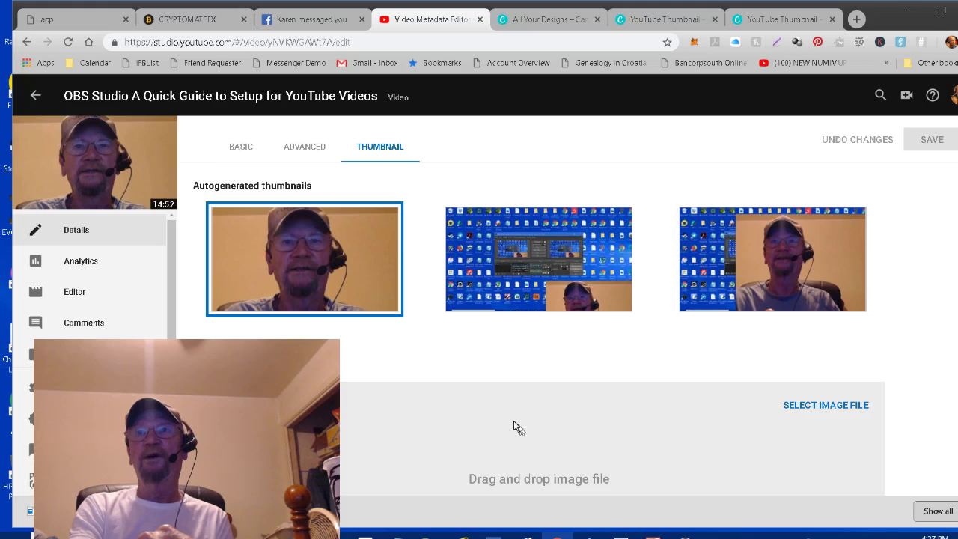
pyautogui.scroll(-2, 485, 408)
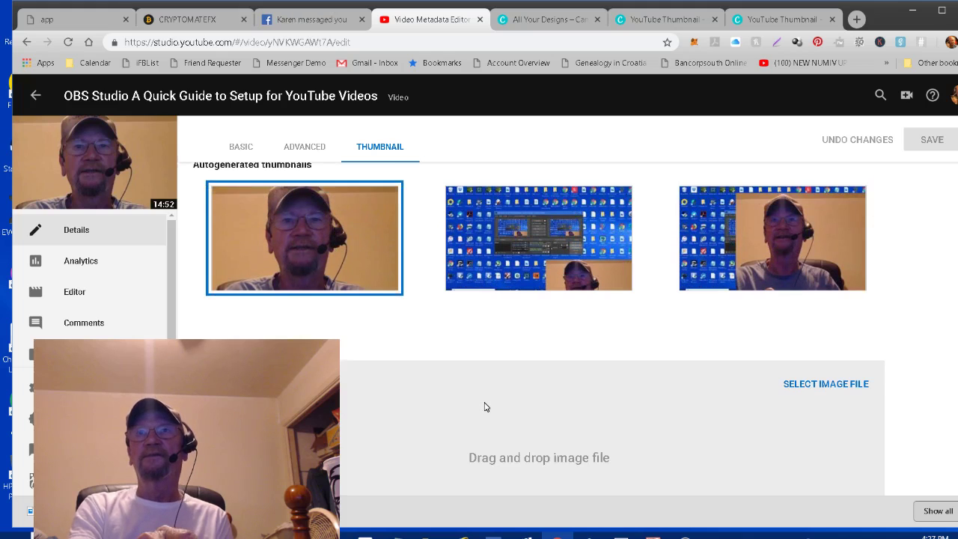
pyautogui.scroll(-1, 390, 405)
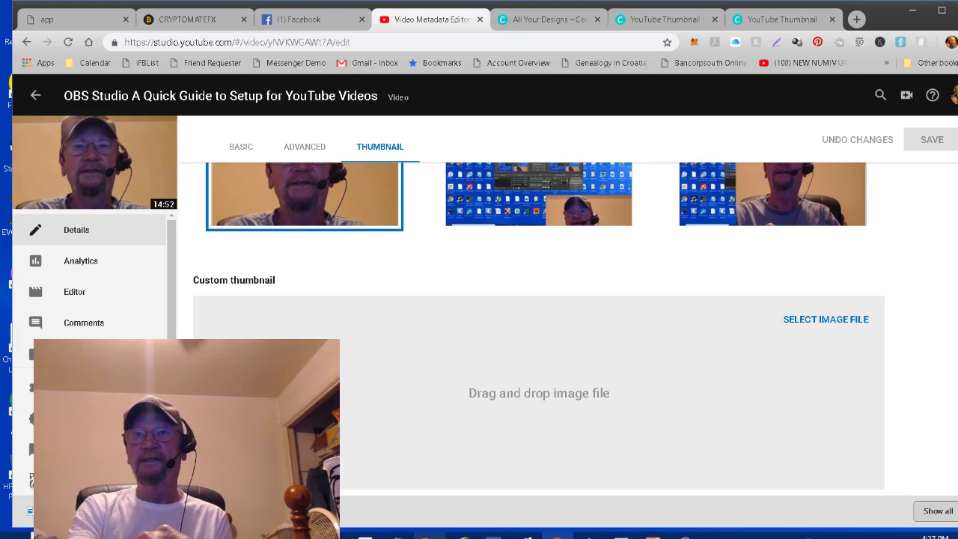
# Step: Open the GreenShotPrntScr folder in File Explorer and move the window beside the browser
pyautogui.click(426, 536)
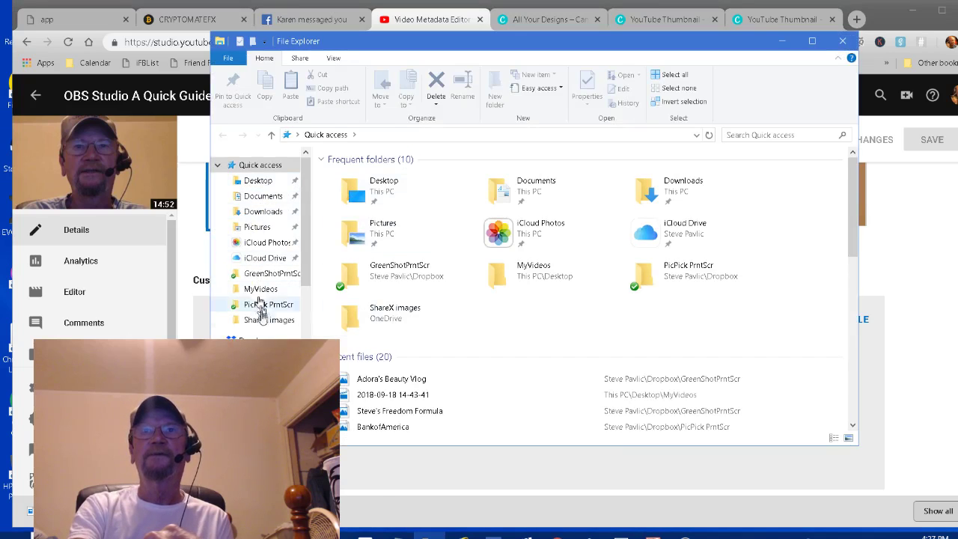
pyautogui.doubleClick(390, 270)
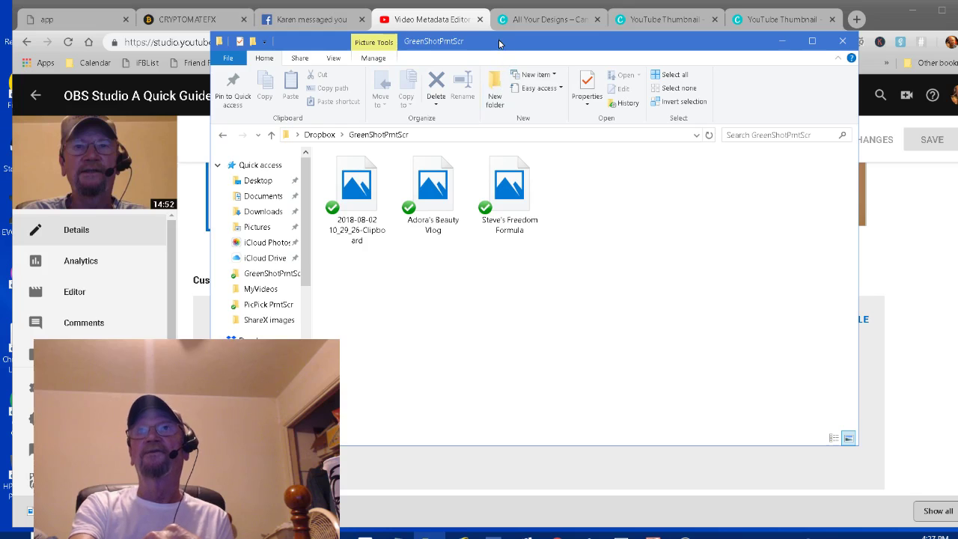
pyautogui.moveTo(499, 44); pyautogui.dragTo(571, 72)
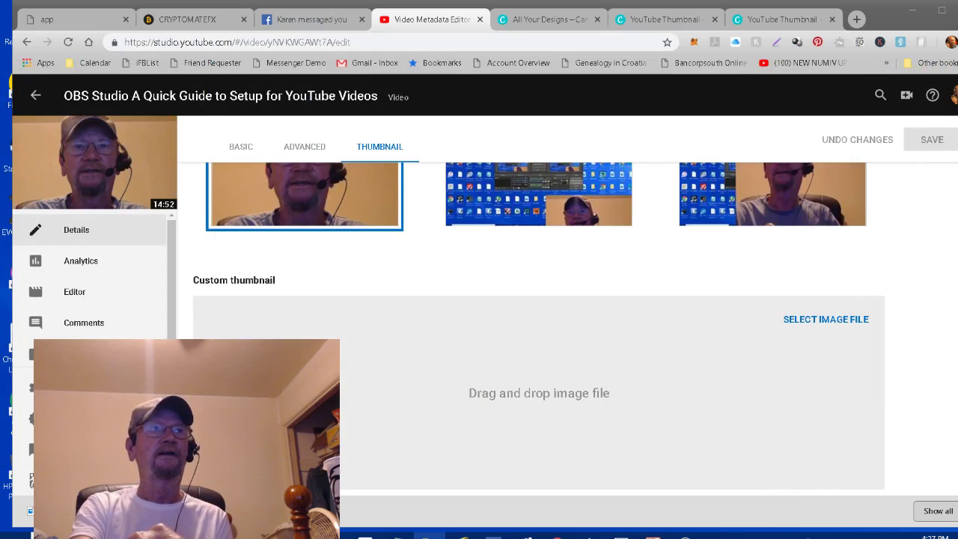
# Step: Drop the Adora's Beauty Vlog image into the custom thumbnail area and save the change
pyautogui.moveTo(957, 247); pyautogui.dragTo(519, 426)
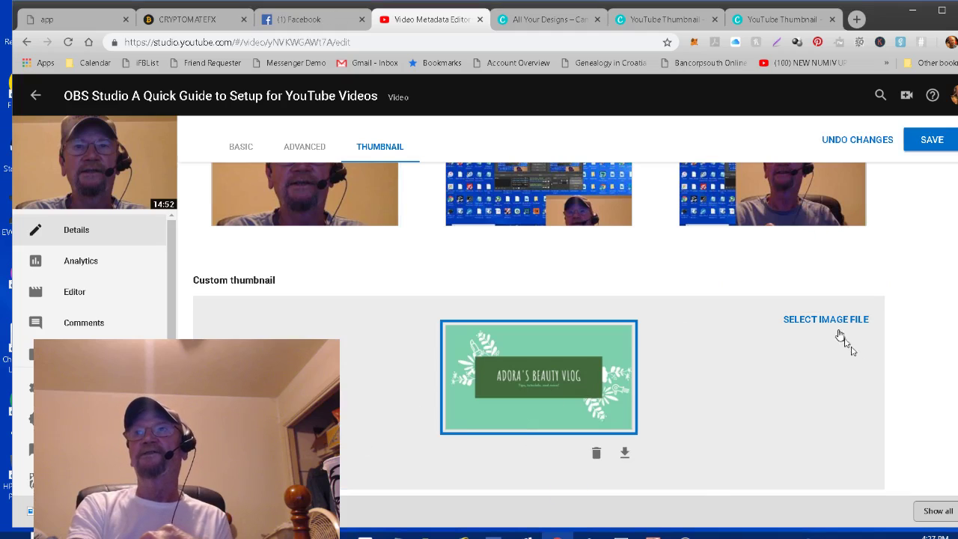
pyautogui.click(929, 141)
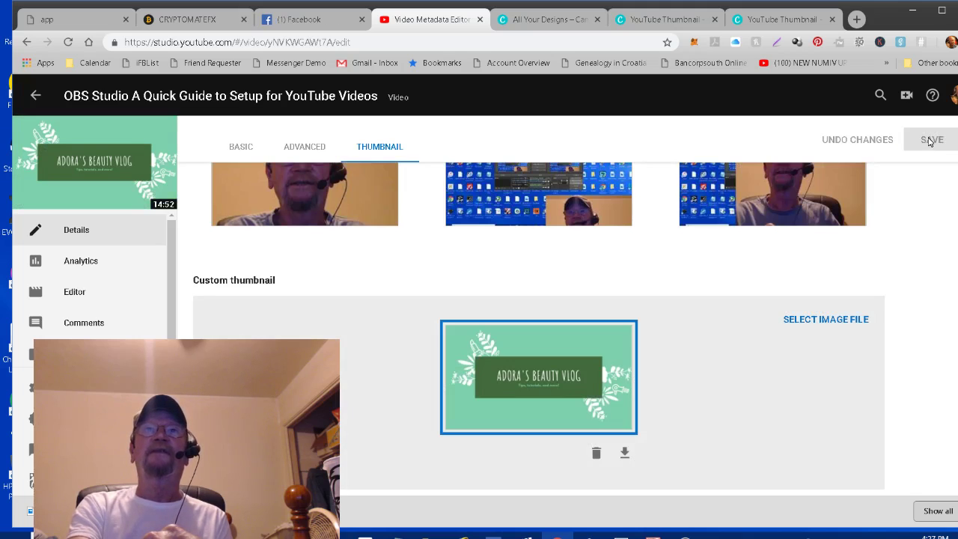
pyautogui.moveTo(81, 187)
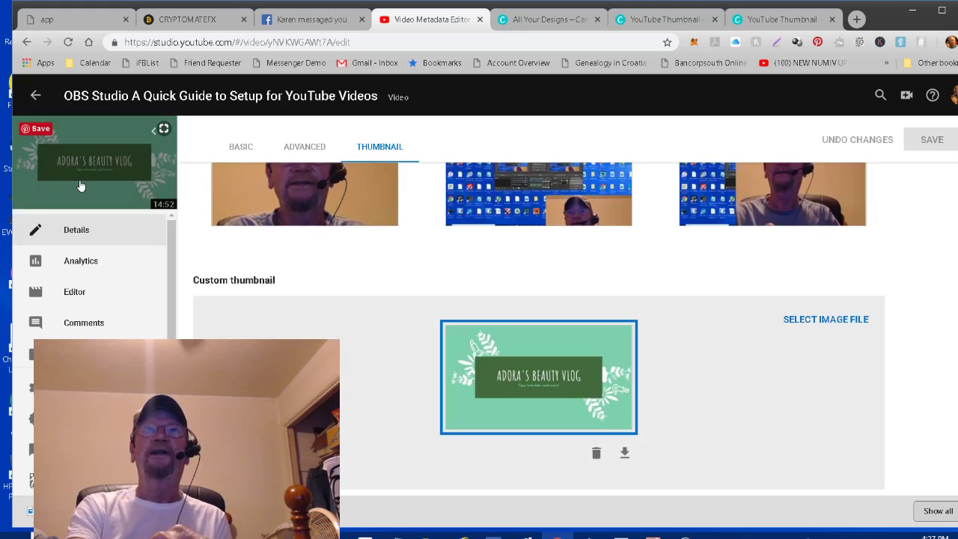